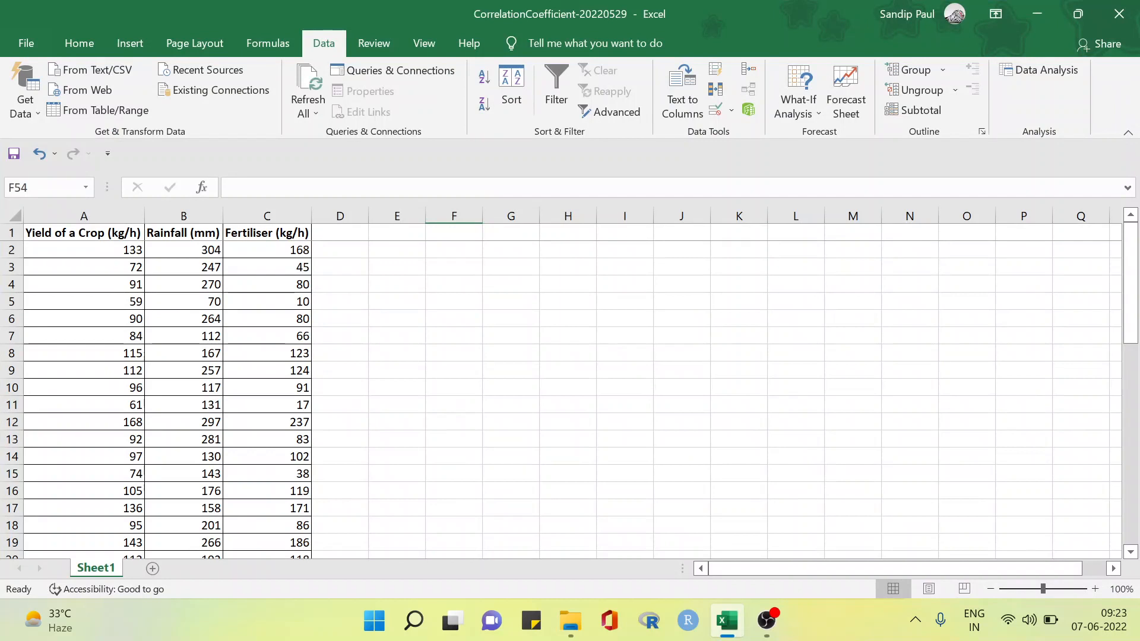
Review the crop data on Sheet1 and the r12, R1.23 and r12.3 coefficient groups in A38:B46
scroll(569, 390, "down", 1)
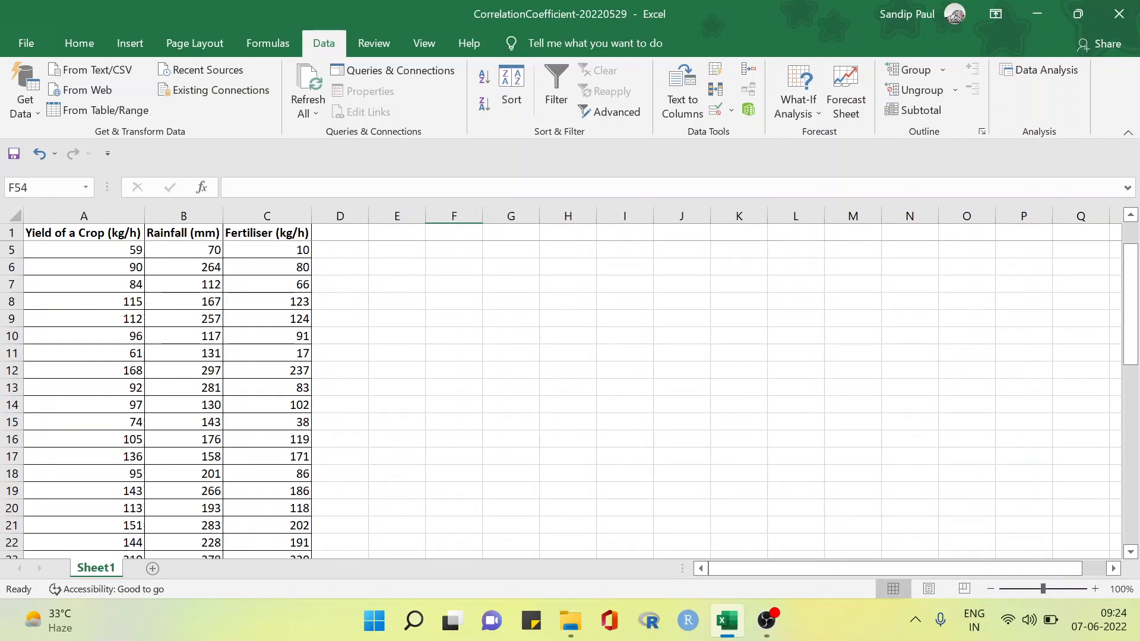
scroll(562, 397, "down", 7)
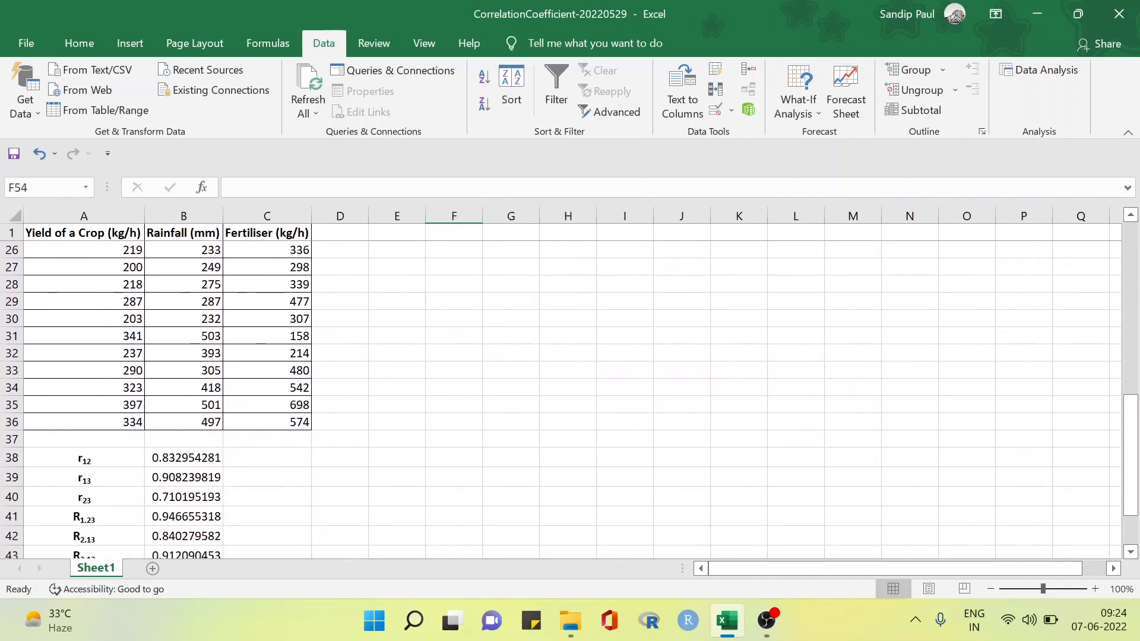
scroll(561, 386, "down", 2)
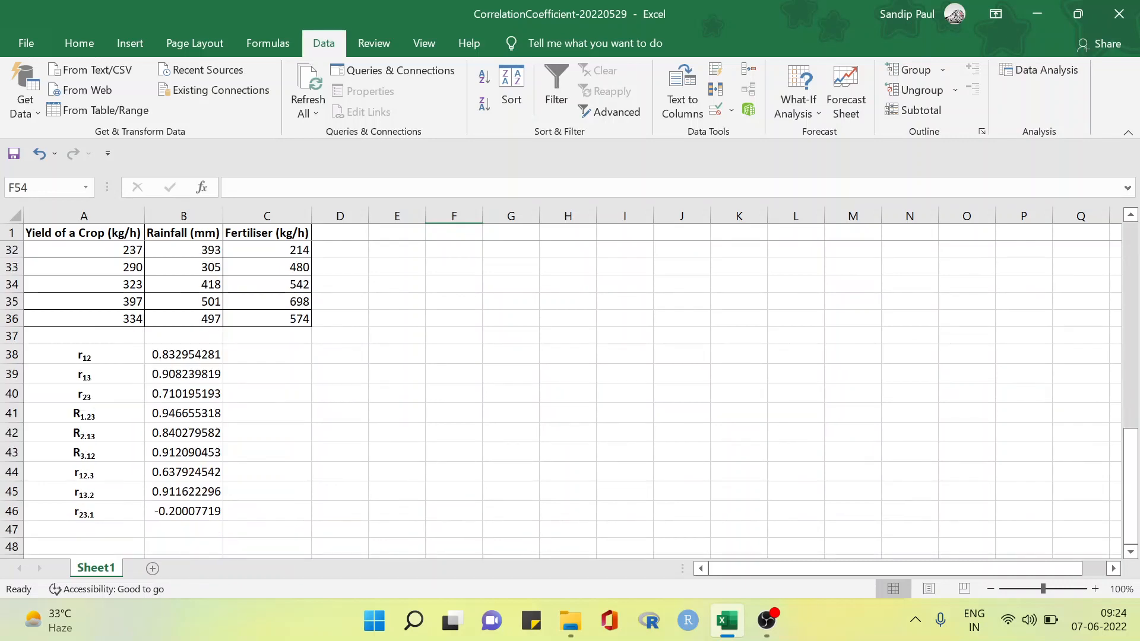
left_click(183, 393)
left_click_drag(85, 355, 183, 394)
left_click_drag(84, 413, 184, 453)
left_click_drag(84, 472, 183, 512)
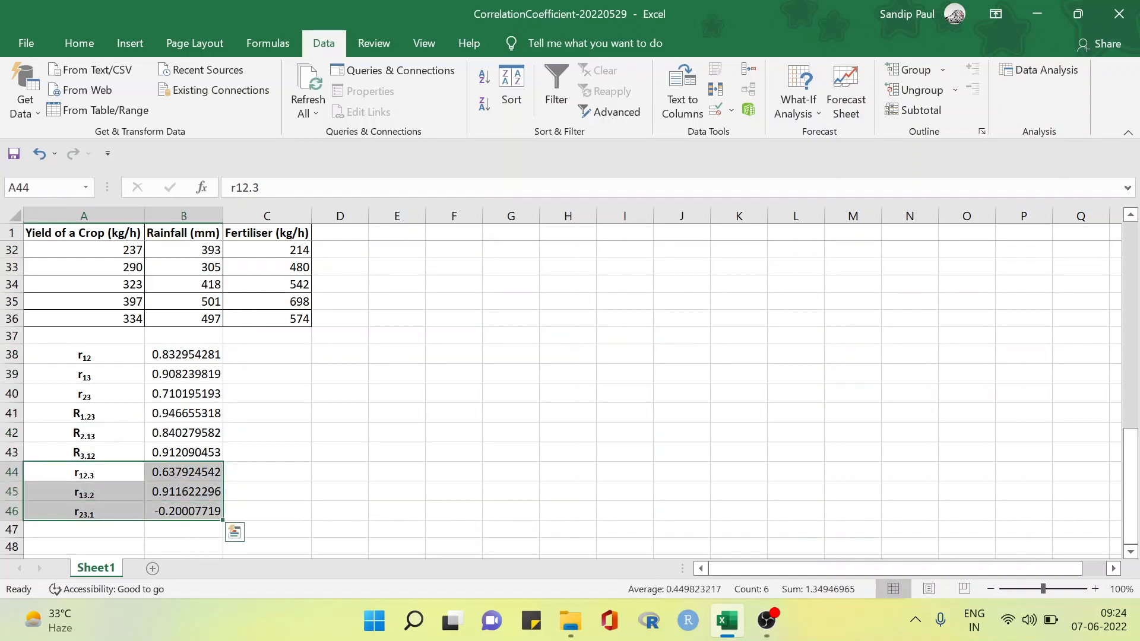
scroll(570, 385, "up", 10)
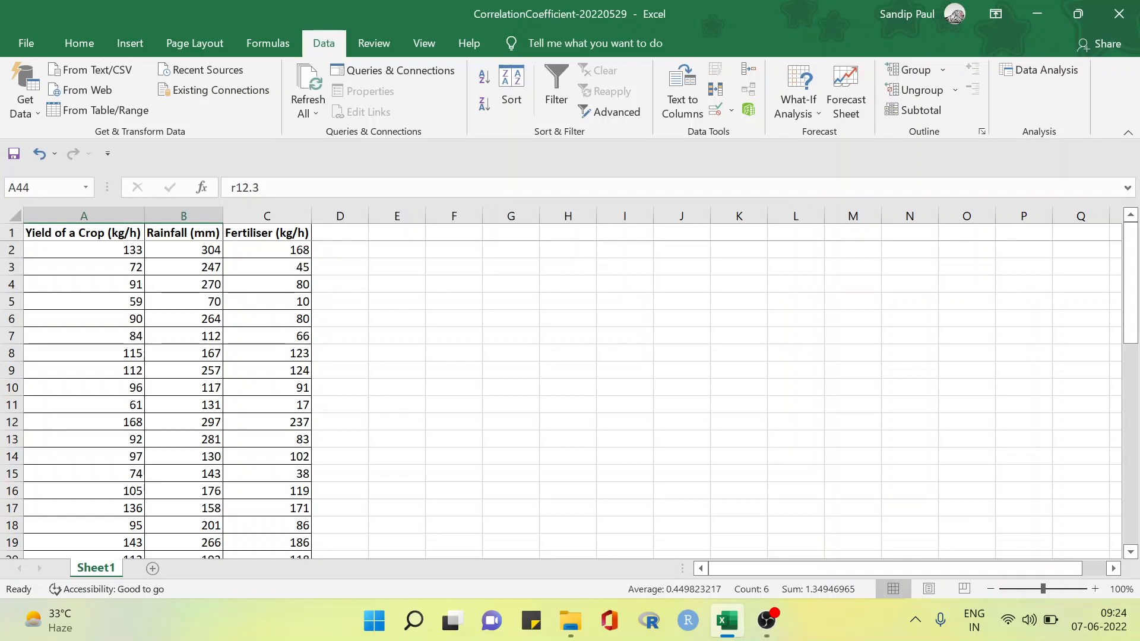
Copy the data in A1:C36 of Sheet1 to cell A1 of a new sheet and autofit its columns
left_click_drag(83, 233, 300, 534)
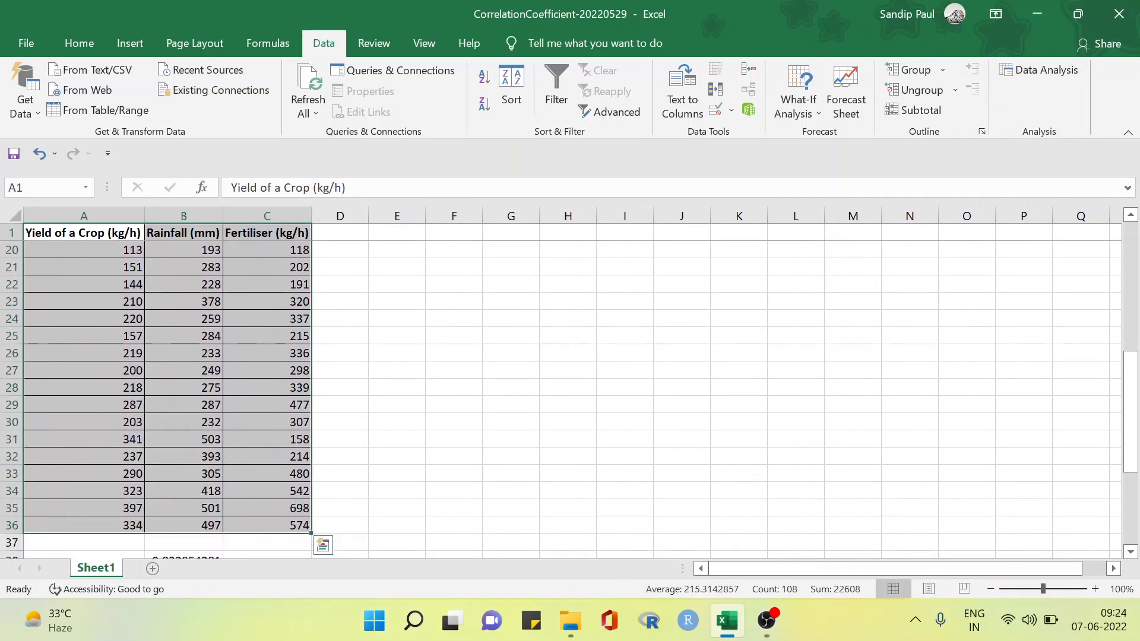
key("ctrl+c")
left_click(340, 509)
left_click(153, 568)
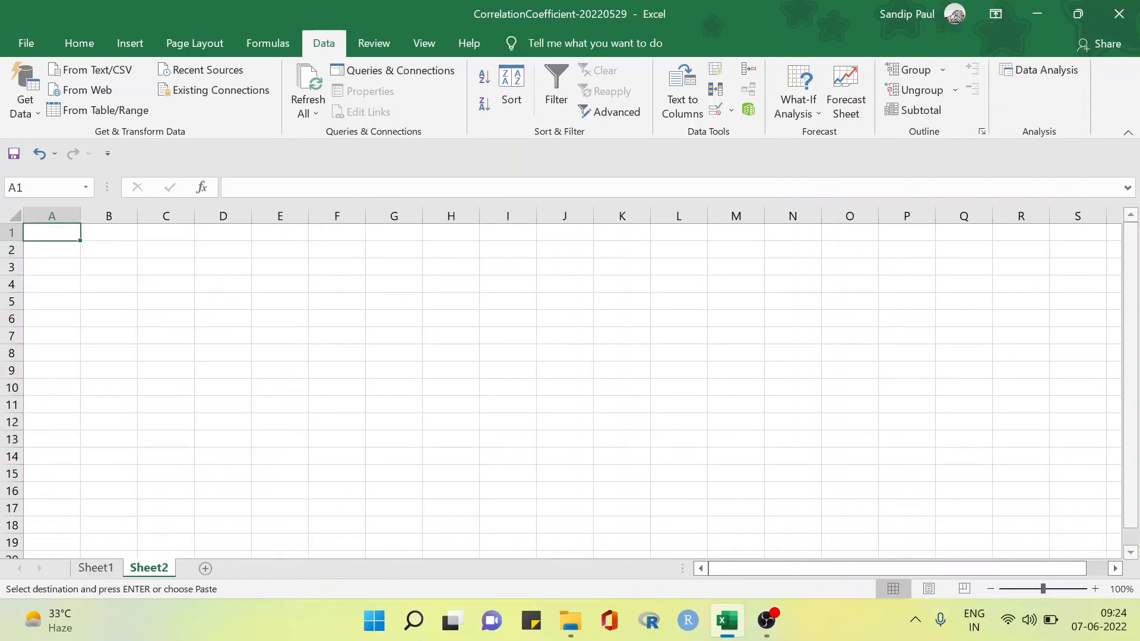
key("ctrl+v")
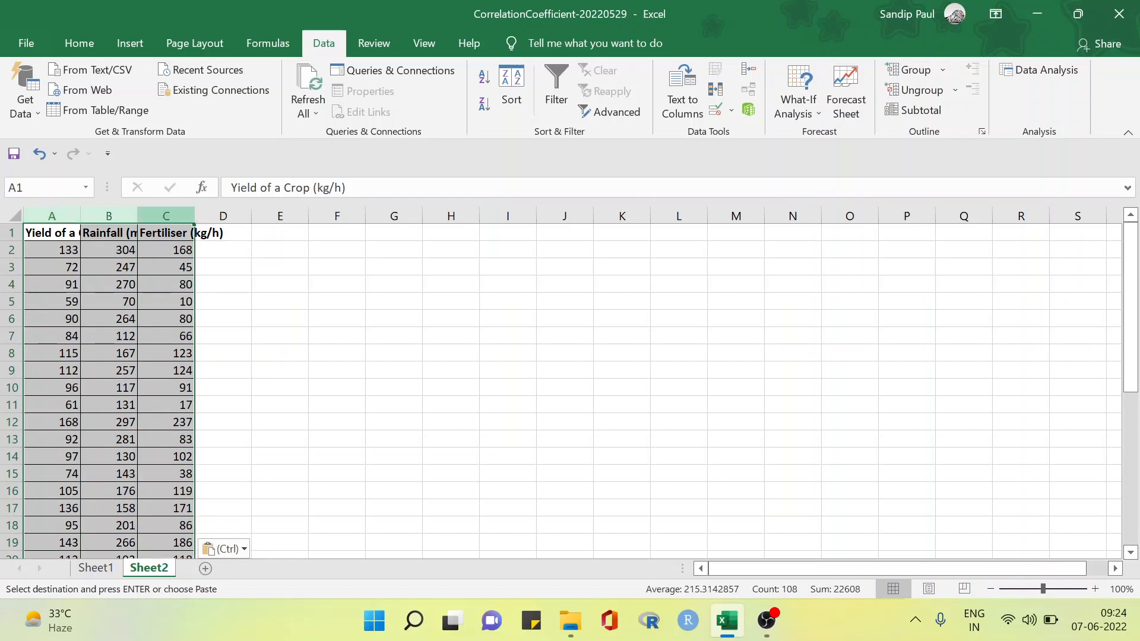
double_click(81, 216)
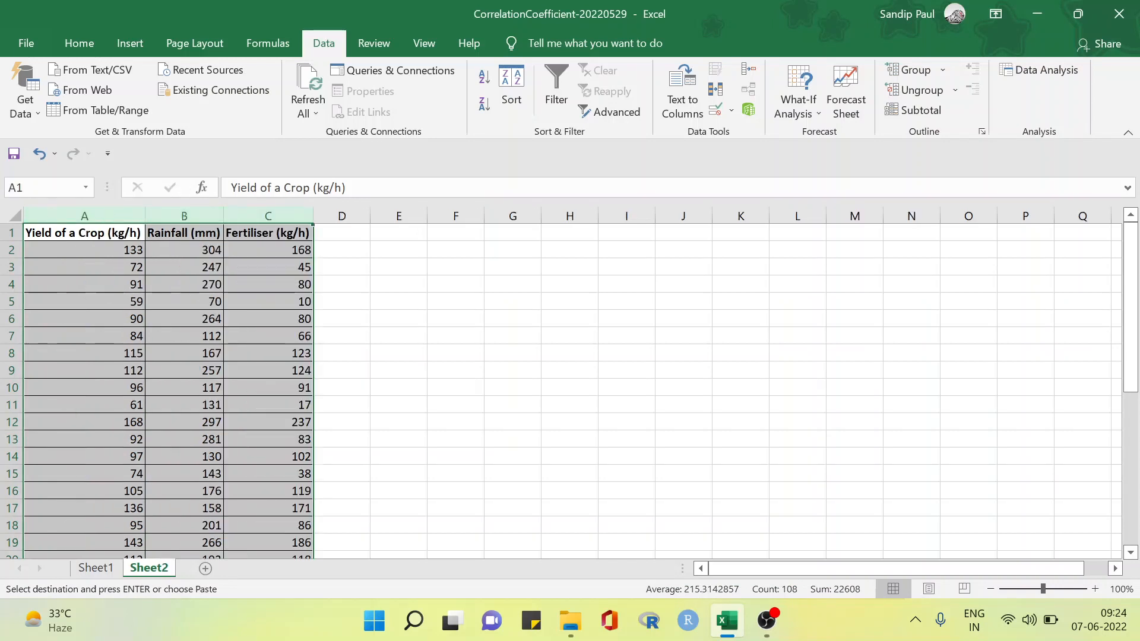
Replace the unit in the header of column A so it reads "Yield of a Crop (X1)"
double_click(85, 232)
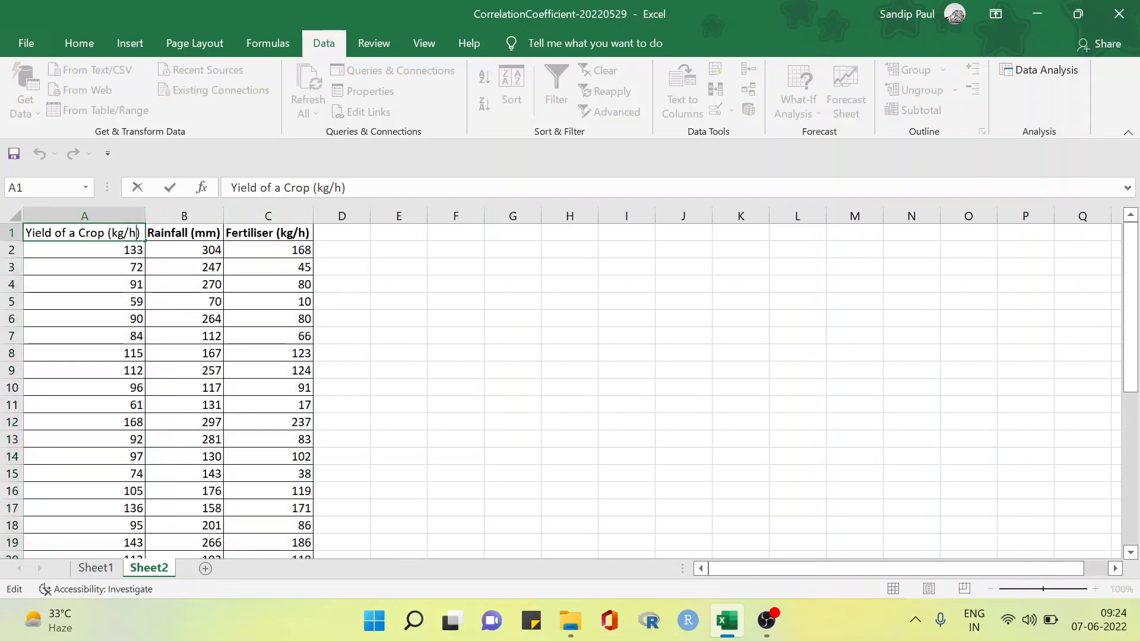
key("BackSpace")
key("BackSpace")
key("BackSpace")
key("BackSpace")
type("X")
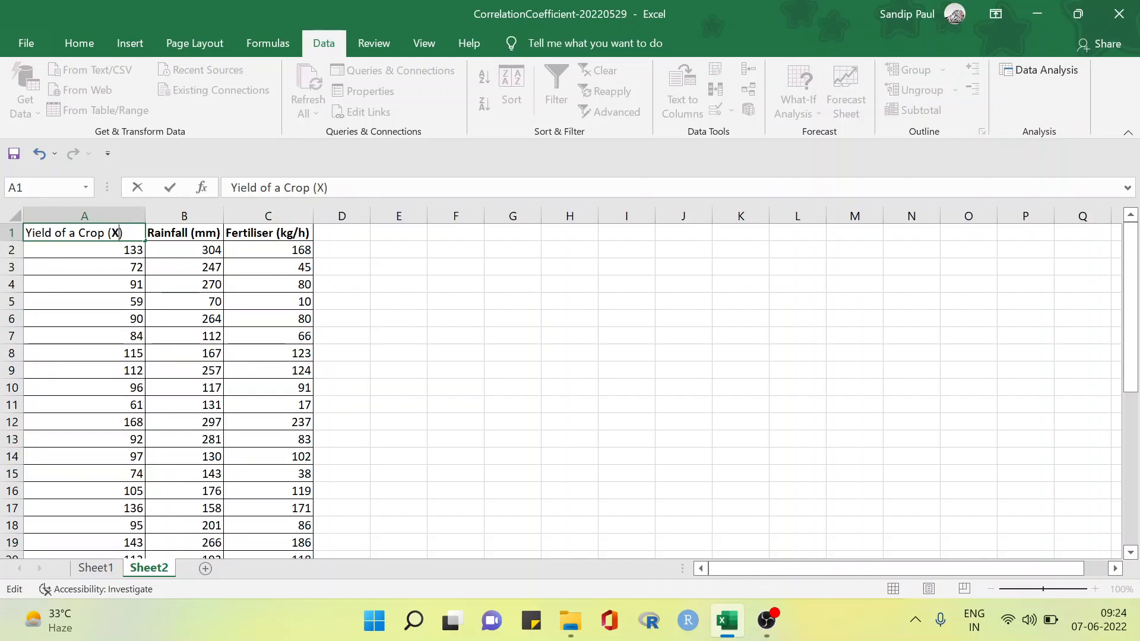
type("1")
Replace the unit in the header of column B so it reads "Rainfall (X2)"
double_click(215, 232)
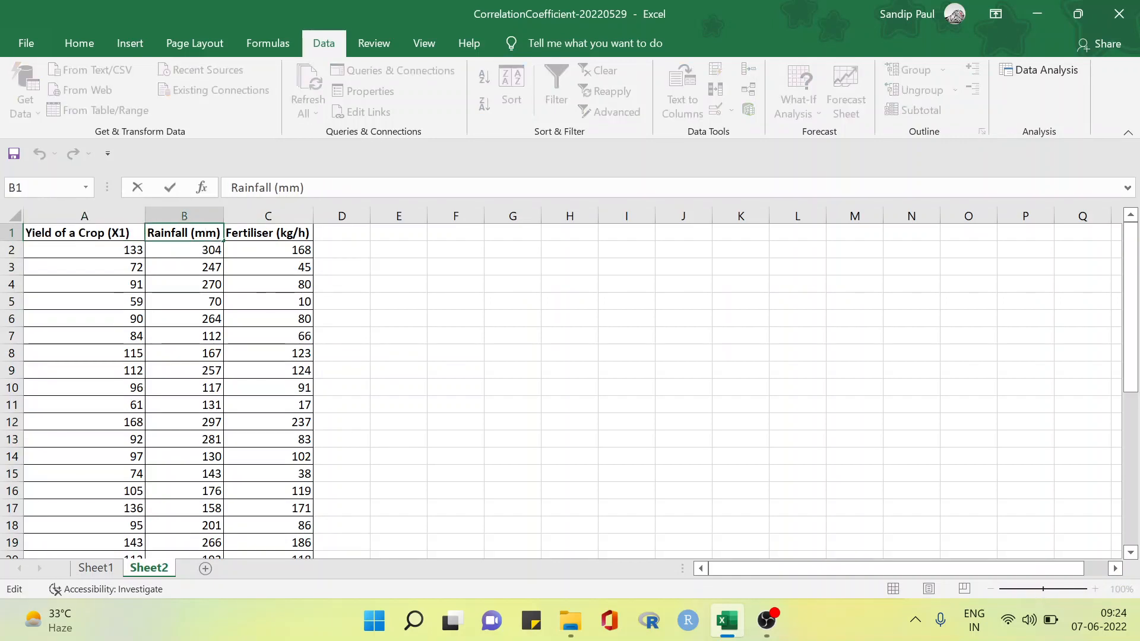
left_click_drag(216, 233, 196, 233)
type("X2")
Replace the unit in the header of column C so it reads "Fertiliser (X3)"
double_click(299, 233)
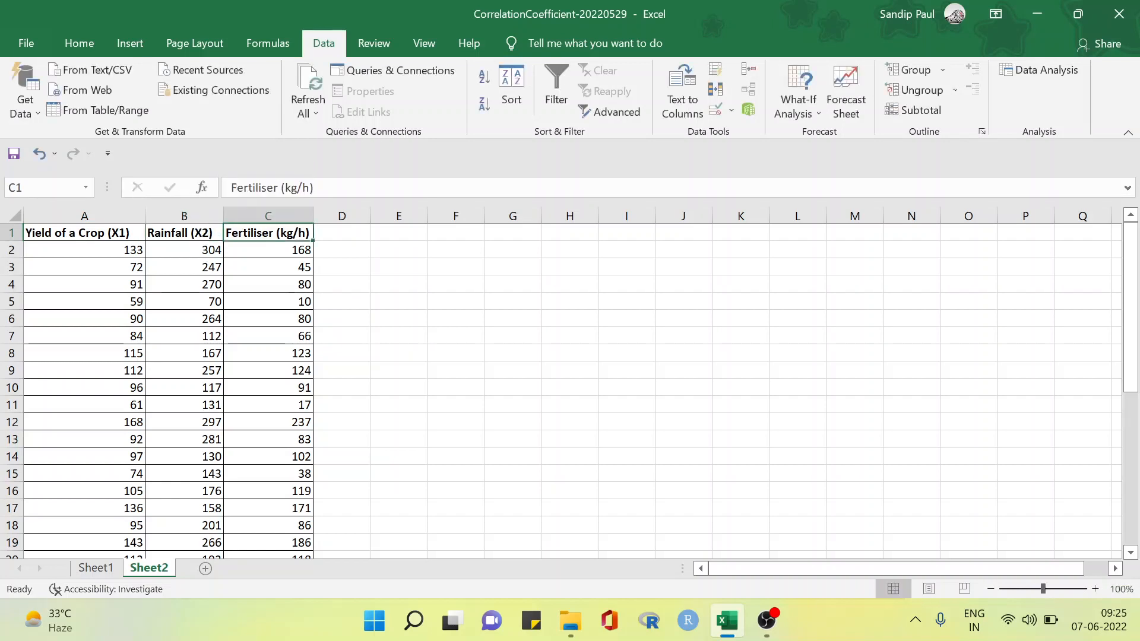
key("BackSpace")
key("BackSpace")
key("BackSpace")
key("BackSpace")
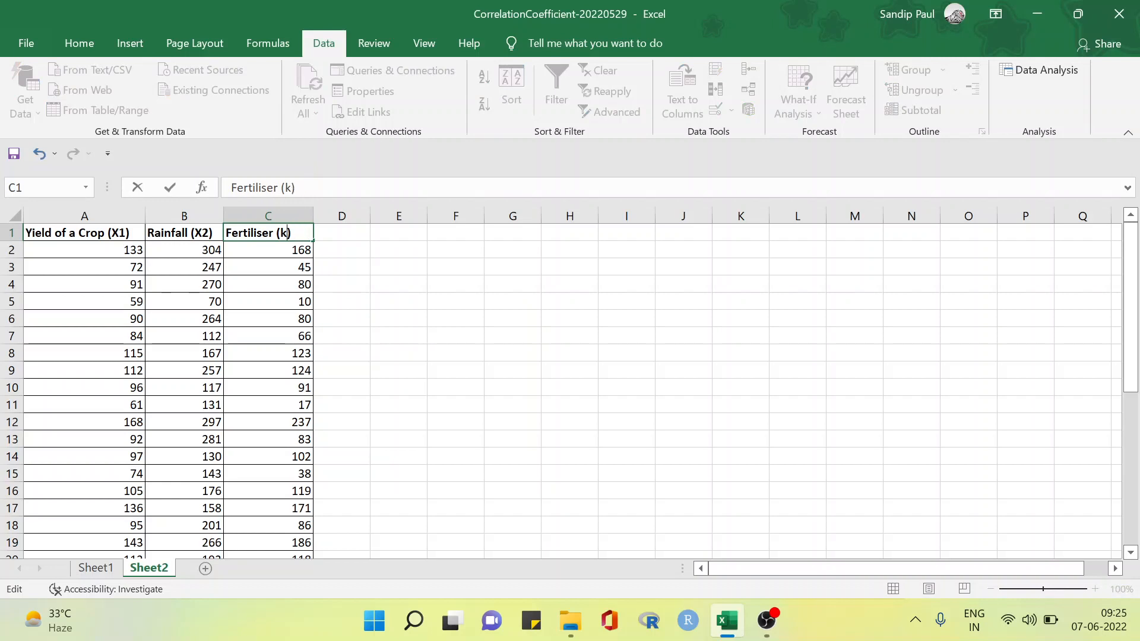
type("X3")
left_click(398, 301)
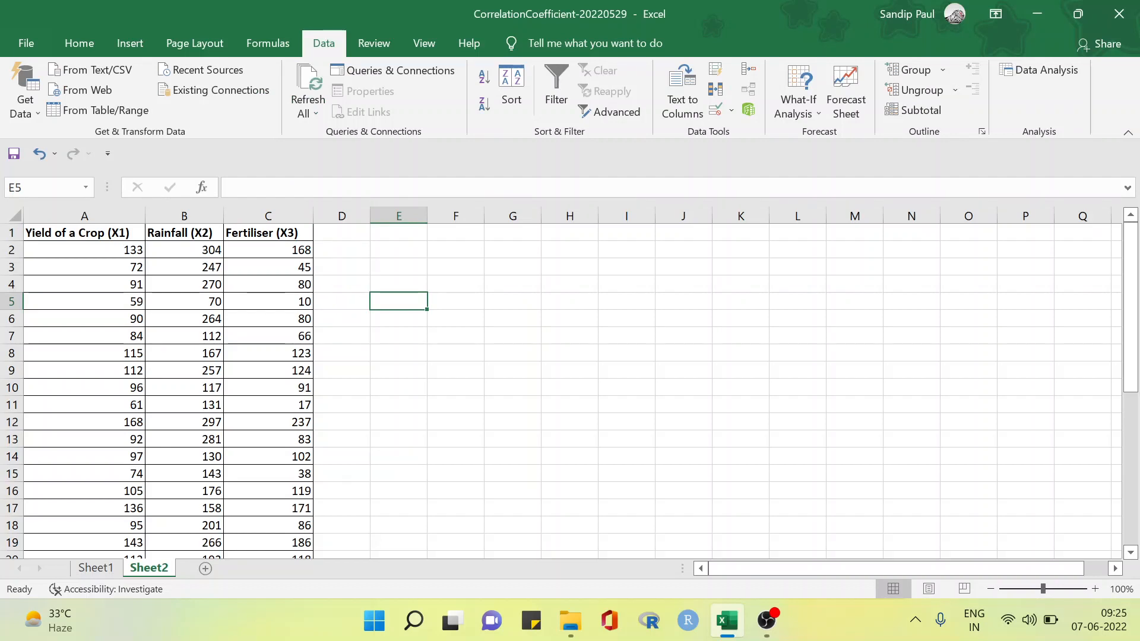
scroll(570, 386, "down", 8)
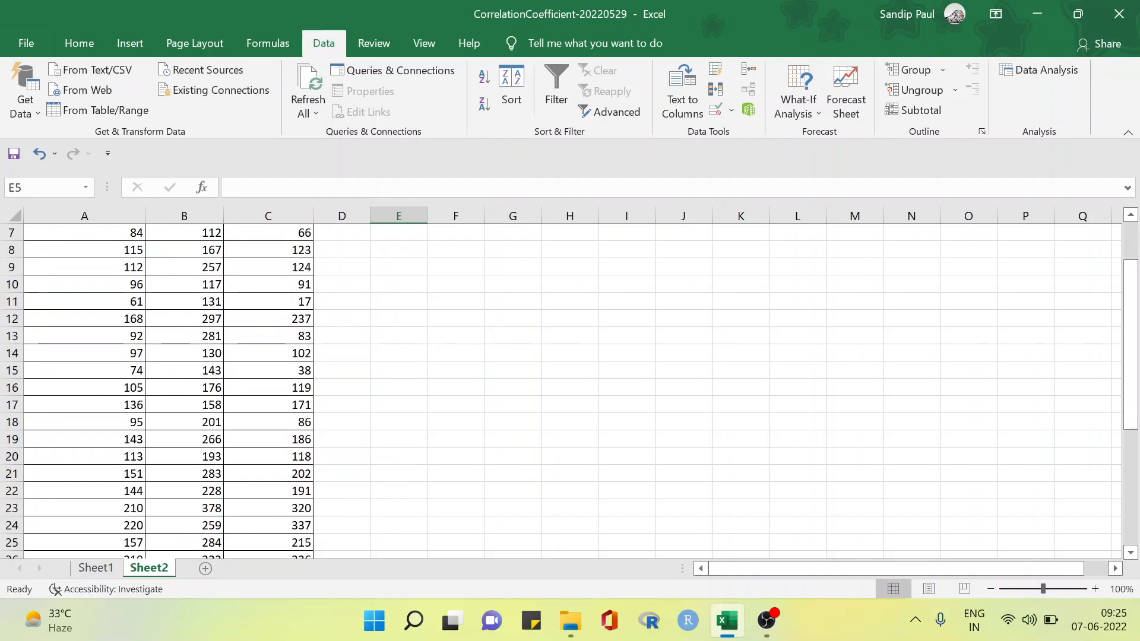
scroll(380, 301, "up", 8)
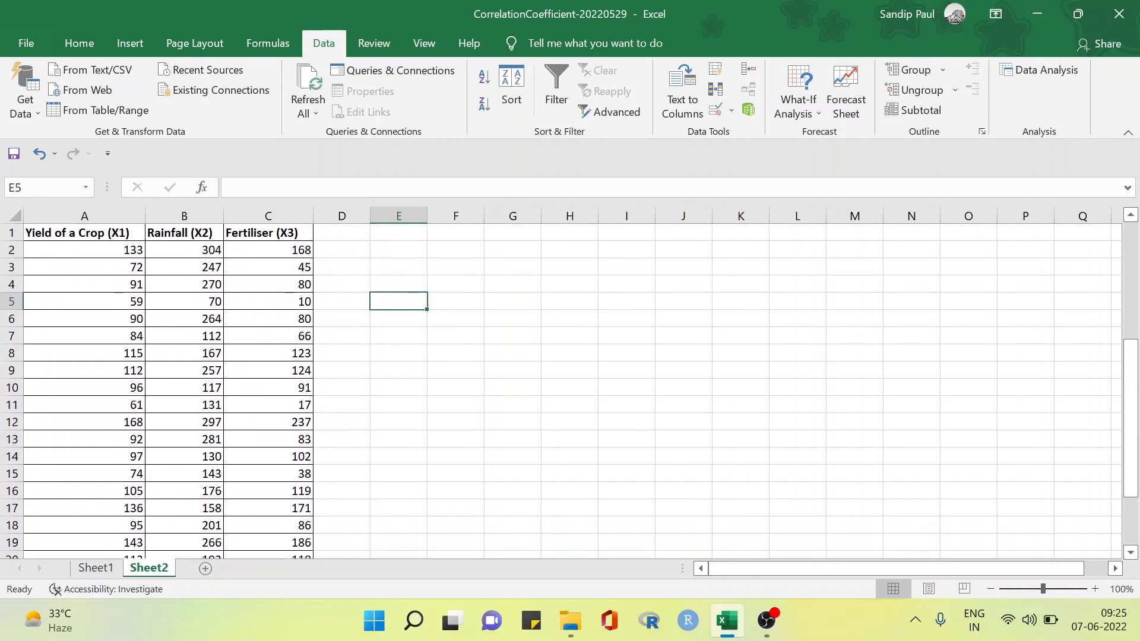
right_click(380, 301)
key("Escape")
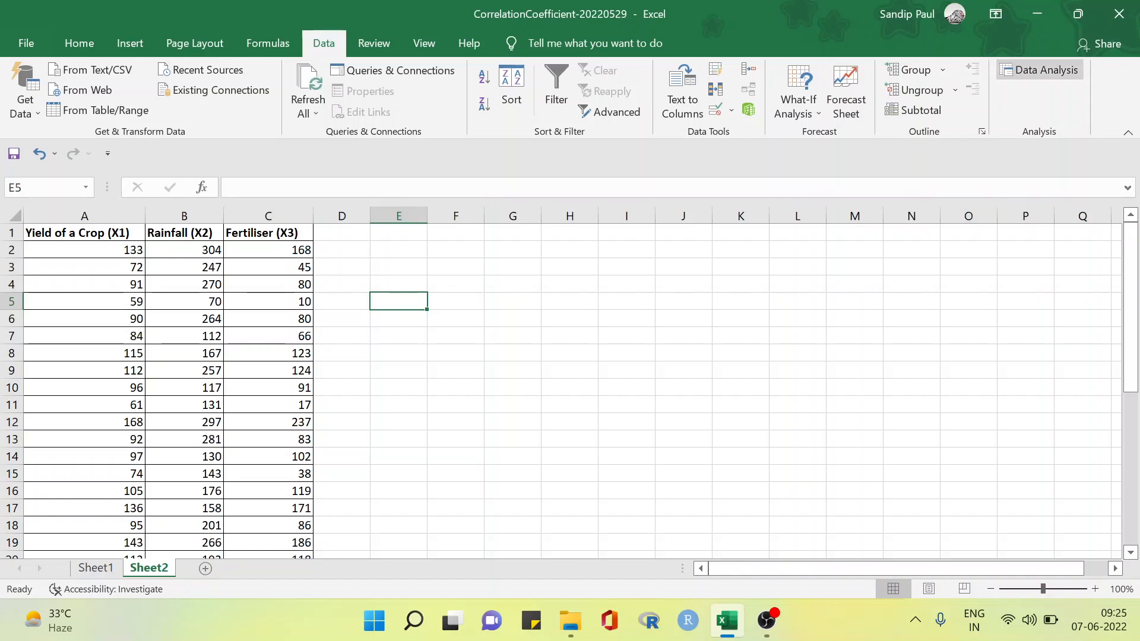
Start the Correlation analysis tool and set its input range to A1:C36, grouped by columns with labels in the first row
left_click(1040, 70)
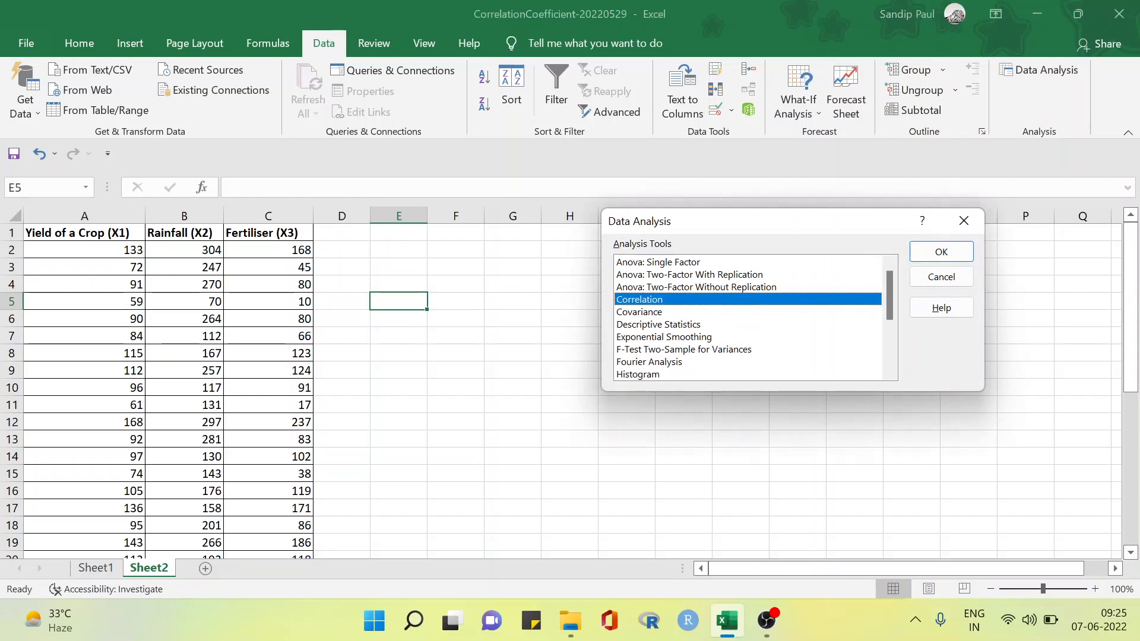
left_click(940, 252)
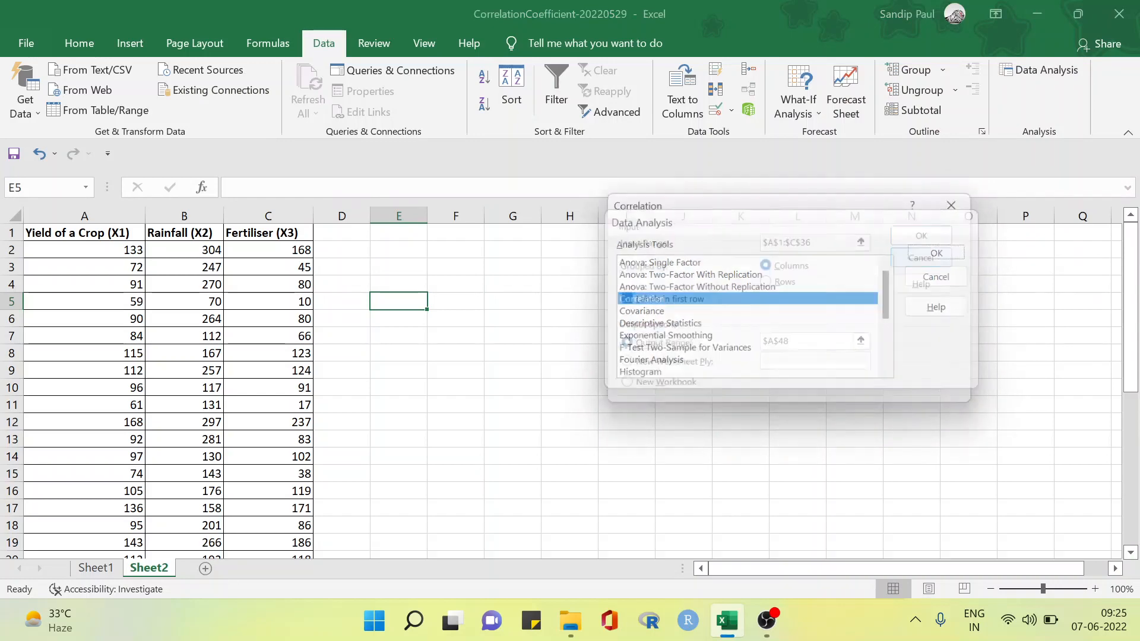
left_click_drag(801, 202, 718, 207)
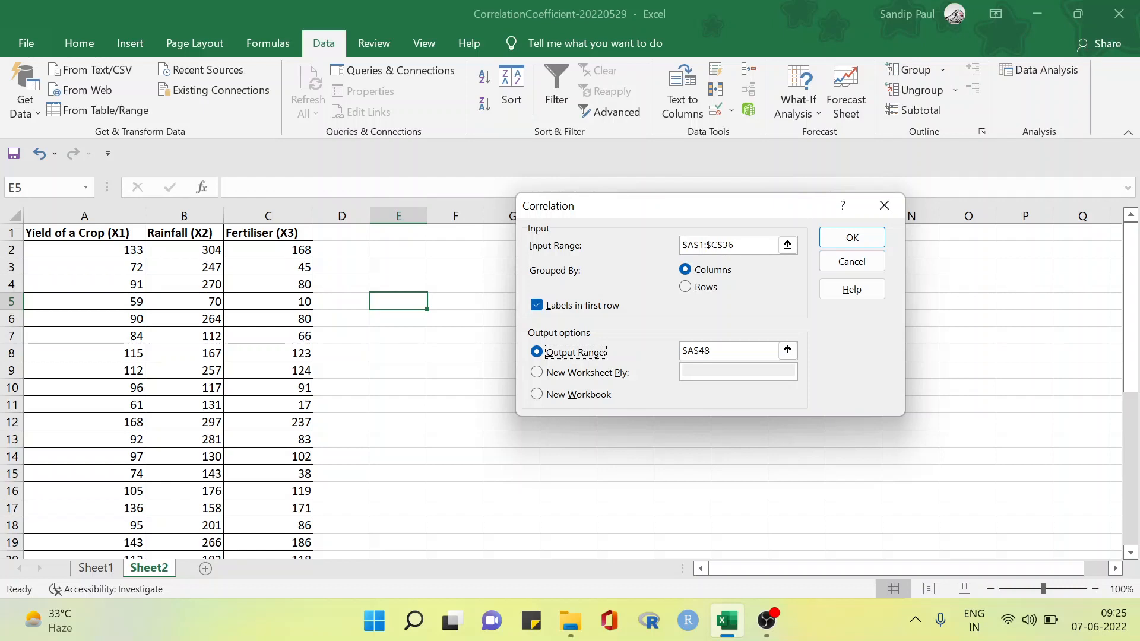
left_click(788, 245)
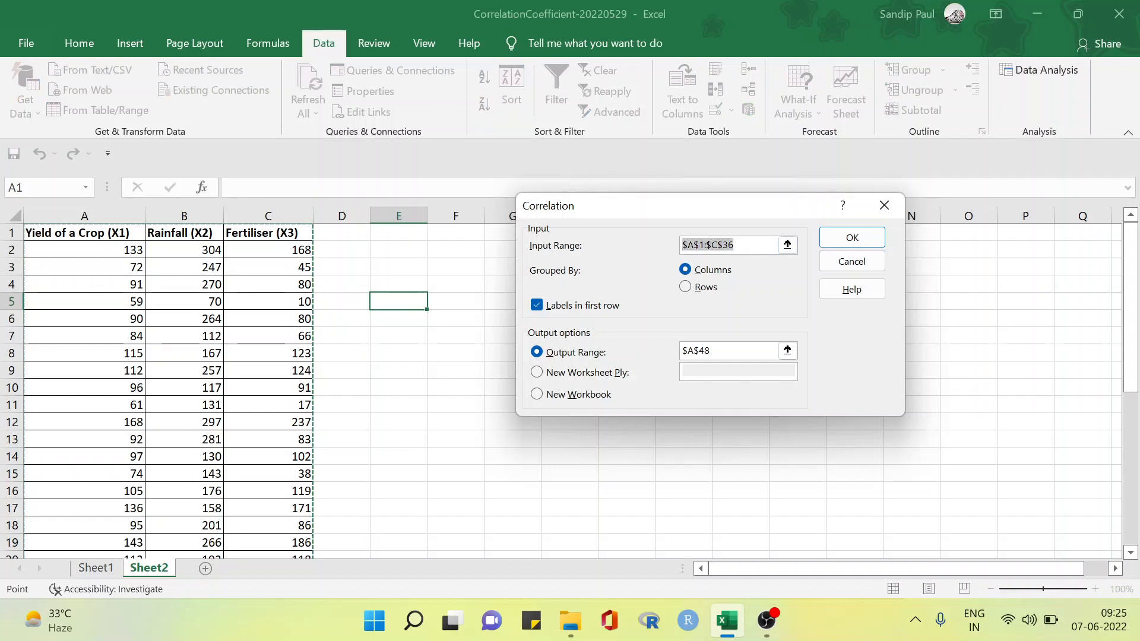
type("A1")
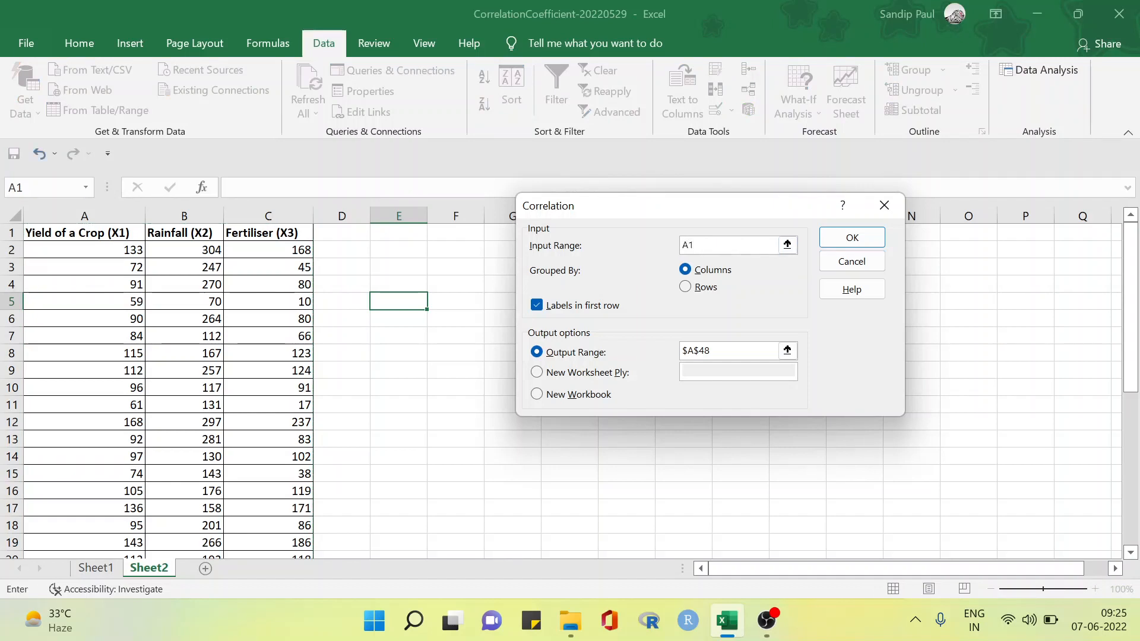
type(":C36")
scroll(267, 386, "down", 4)
scroll(267, 386, "up", 4)
scroll(267, 386, "down", 7)
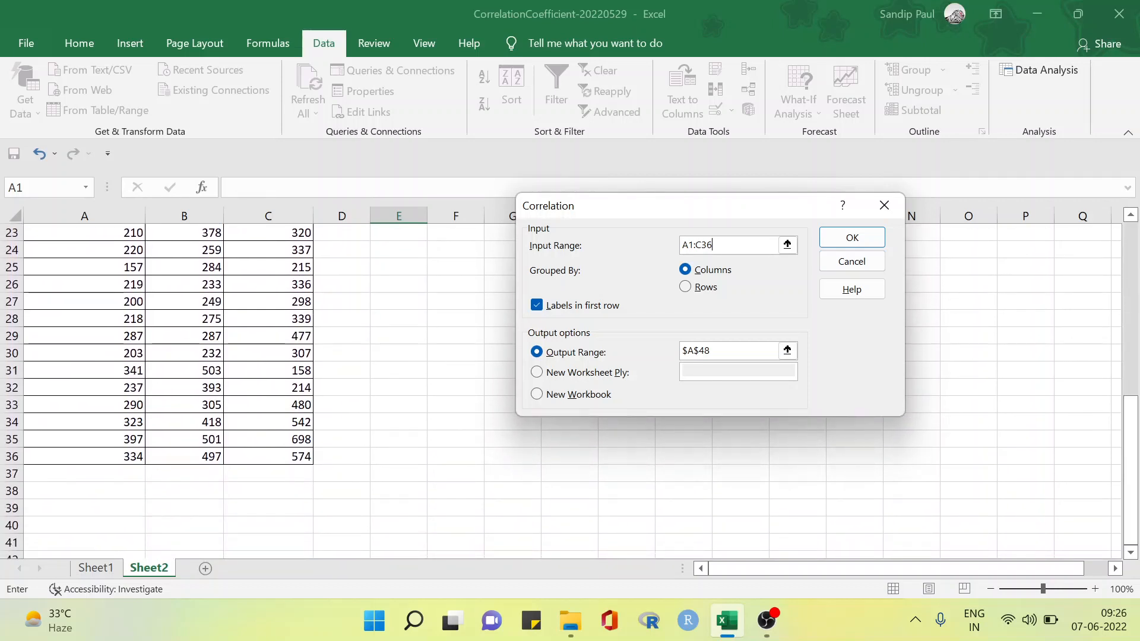
scroll(267, 386, "up", 7)
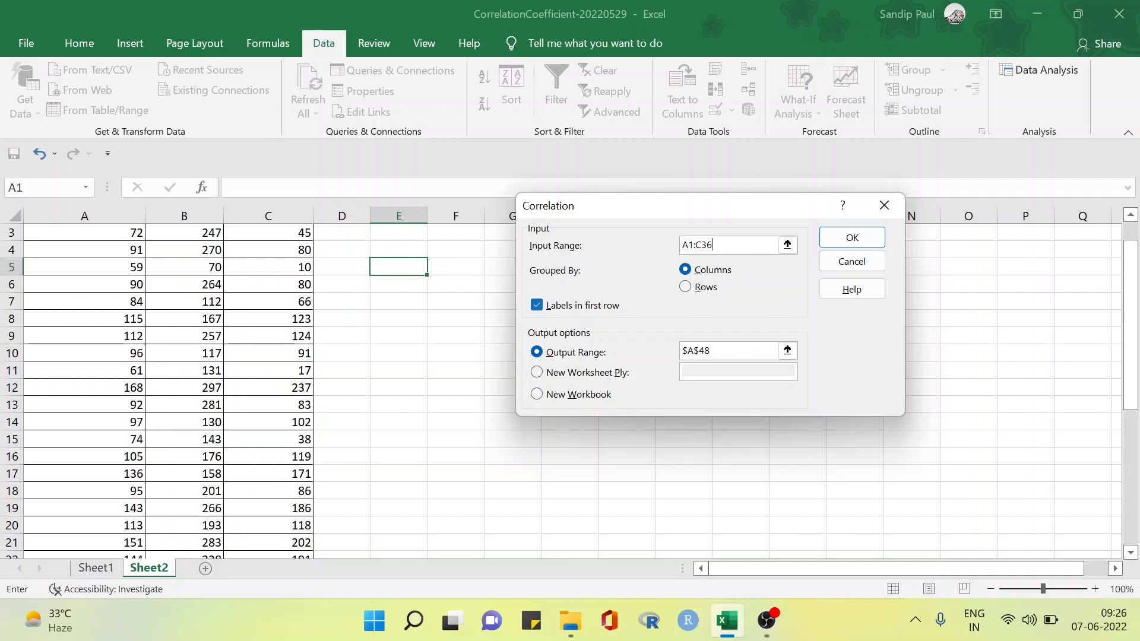
Set the correlation output range to cell E4 of Sheet2 and run the analysis
left_click_drag(712, 350, 680, 351)
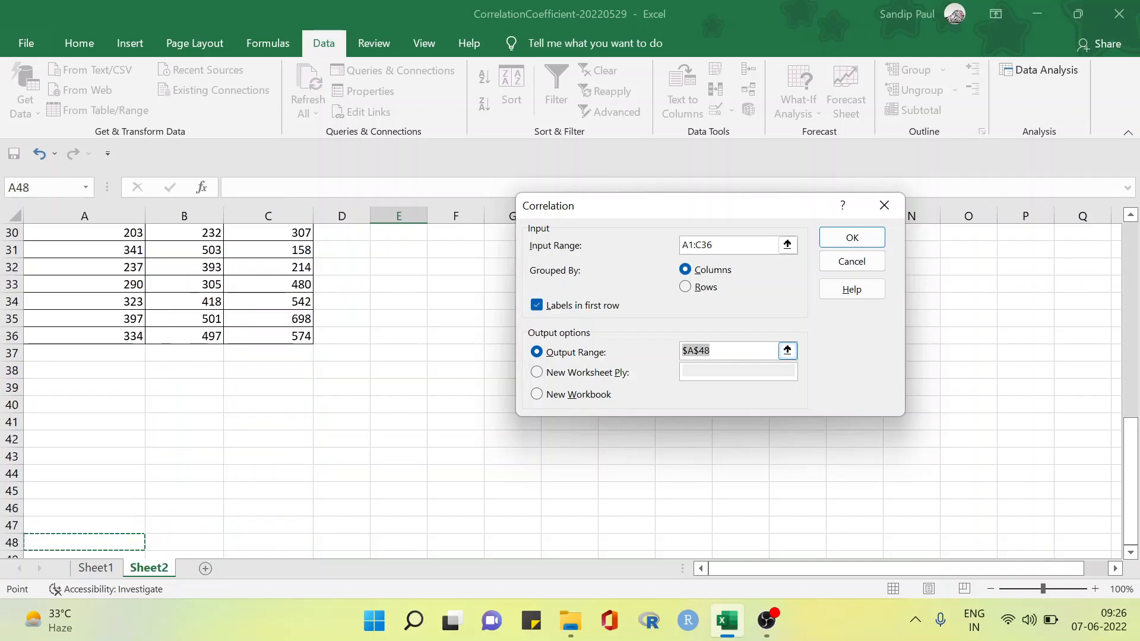
key("BackSpace")
scroll(261, 386, "up", 10)
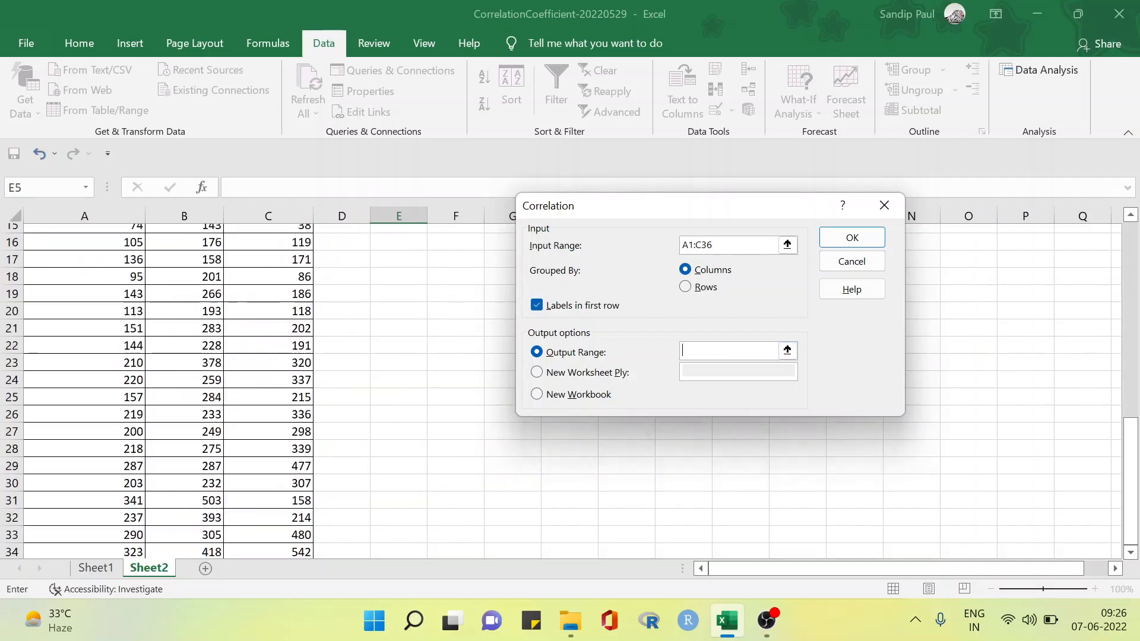
left_click(399, 284)
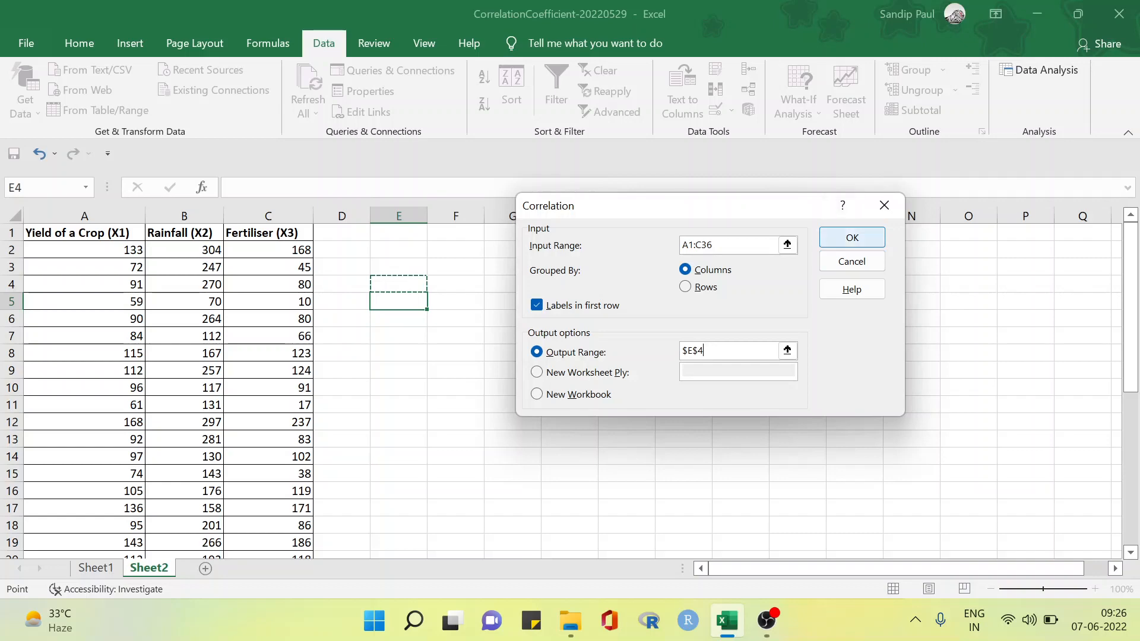
left_click(851, 238)
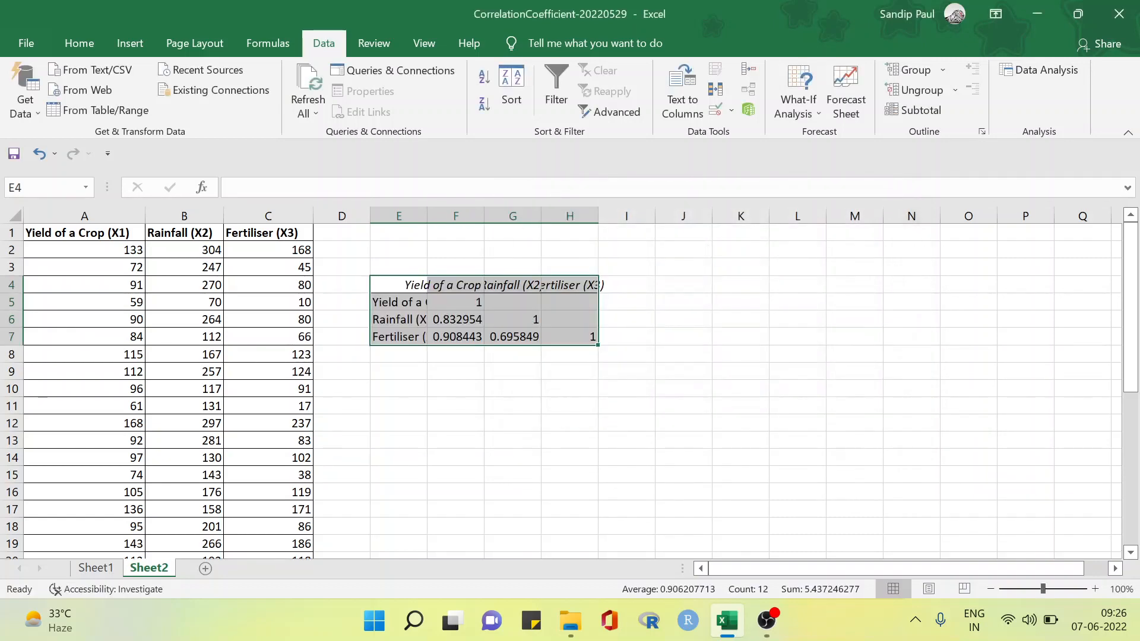
Autofit columns E to H to the contents of the correlation matrix
left_click_drag(398, 215, 570, 216)
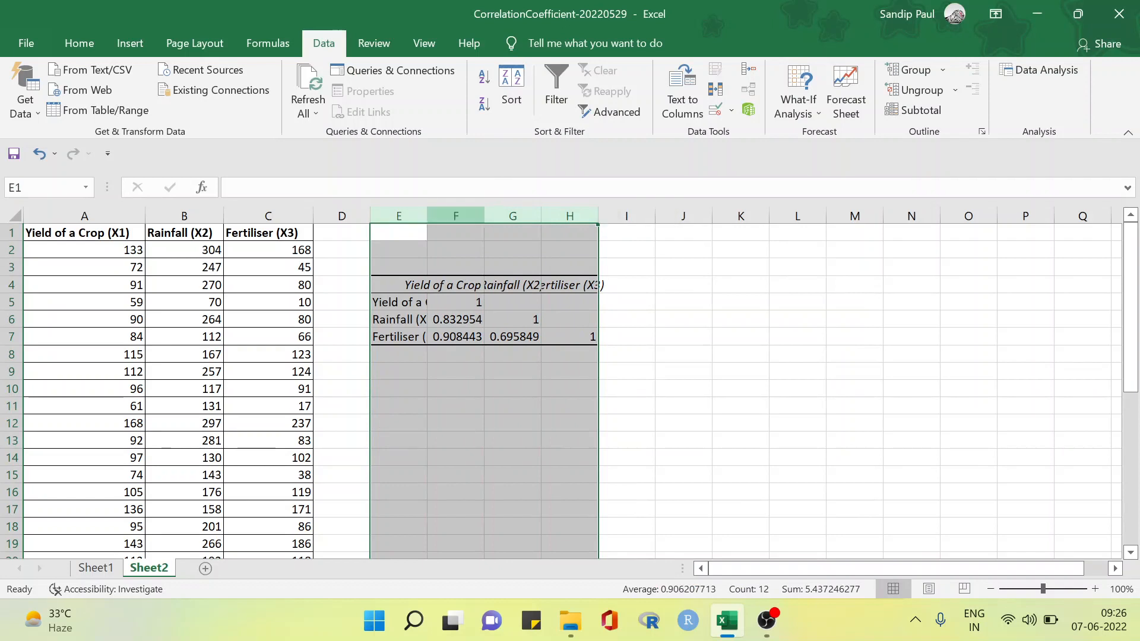
double_click(427, 216)
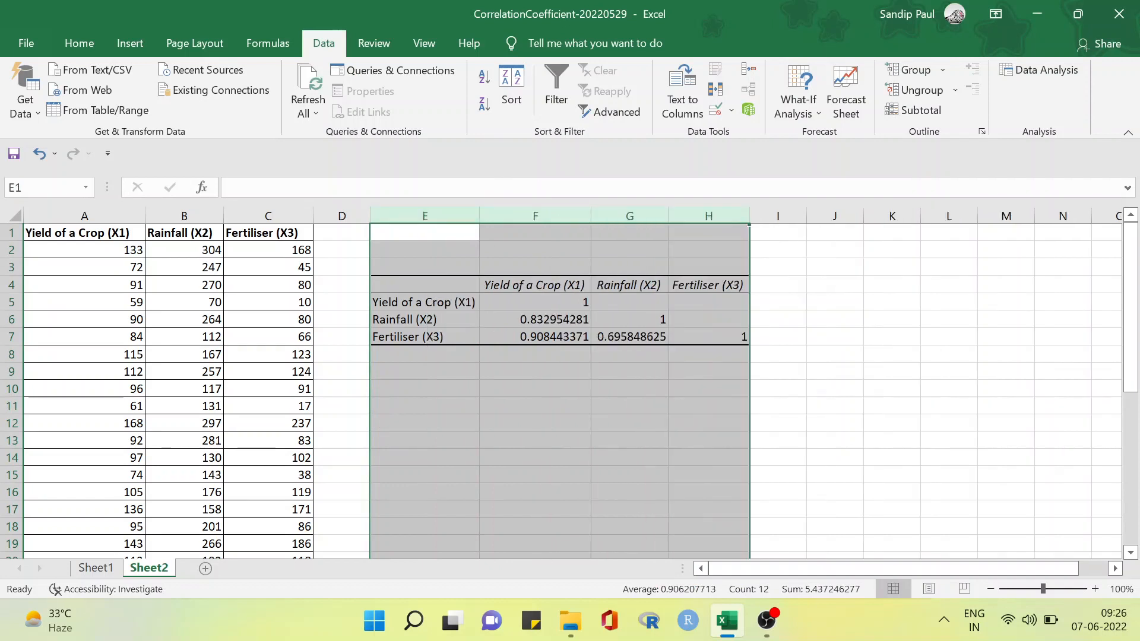
left_click(629, 389)
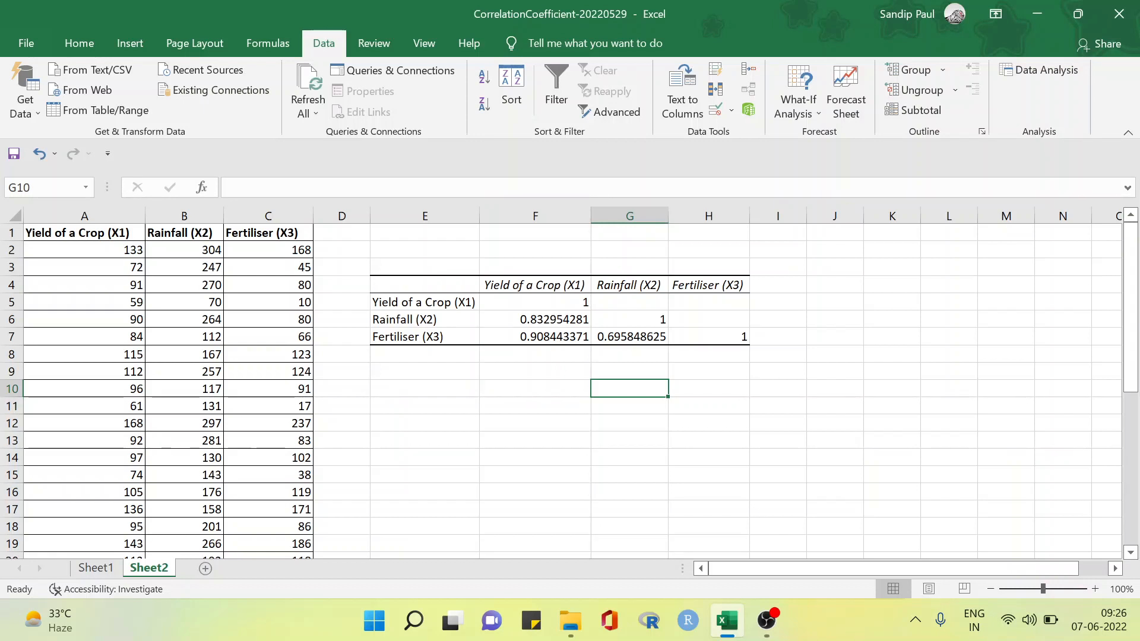
Examine the variable labels in the header row and first column of the correlation matrix
left_click_drag(535, 285, 708, 285)
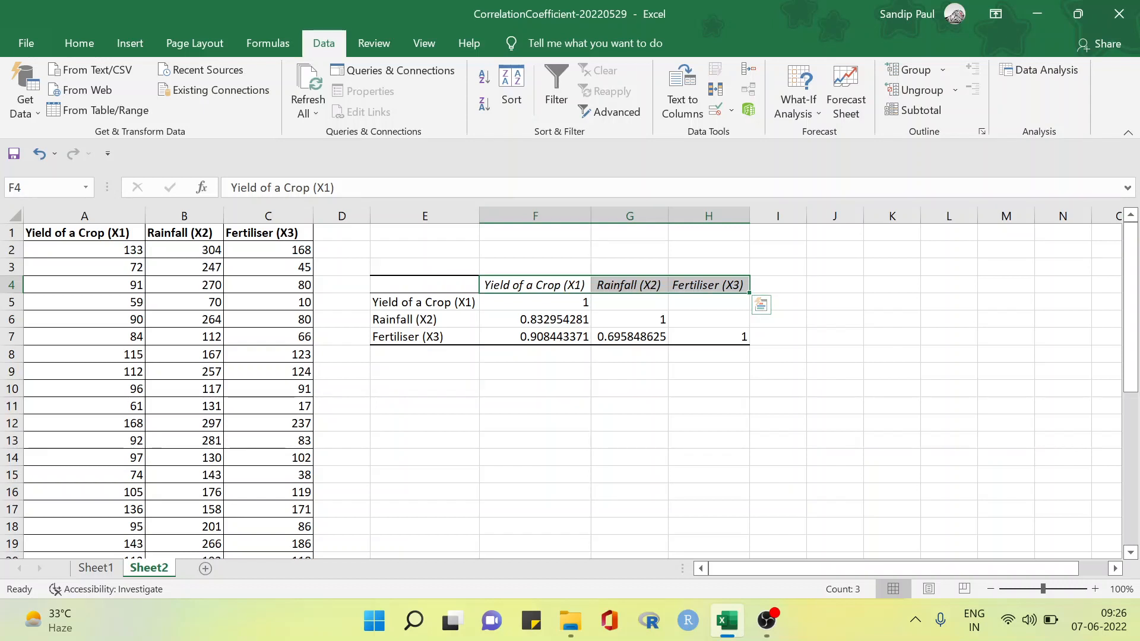
left_click_drag(424, 302, 425, 336)
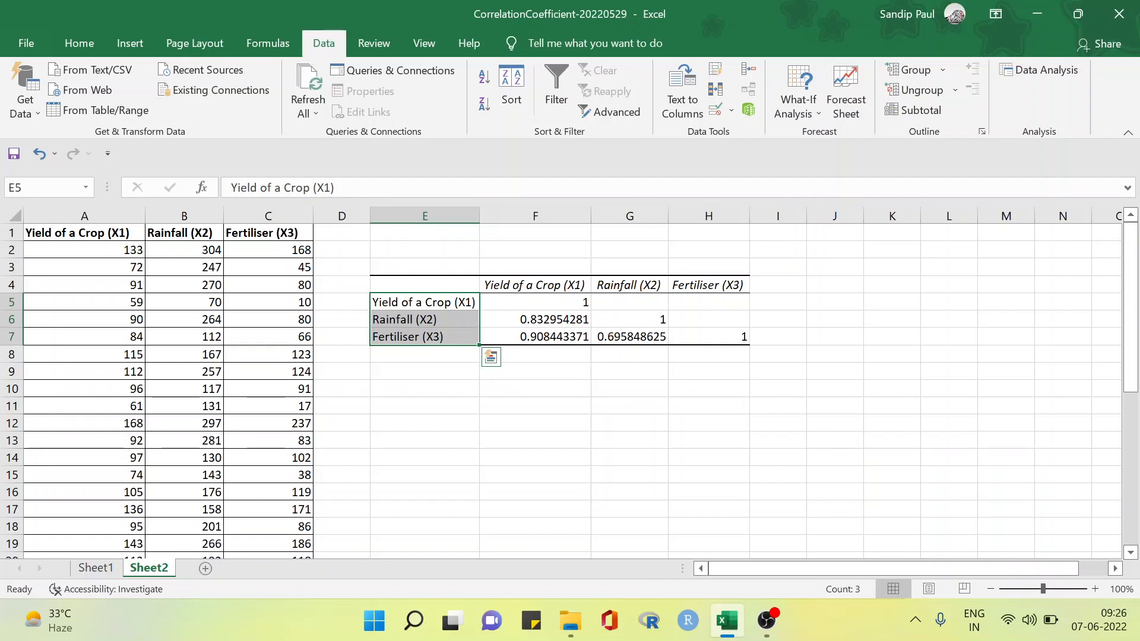
left_click(424, 372)
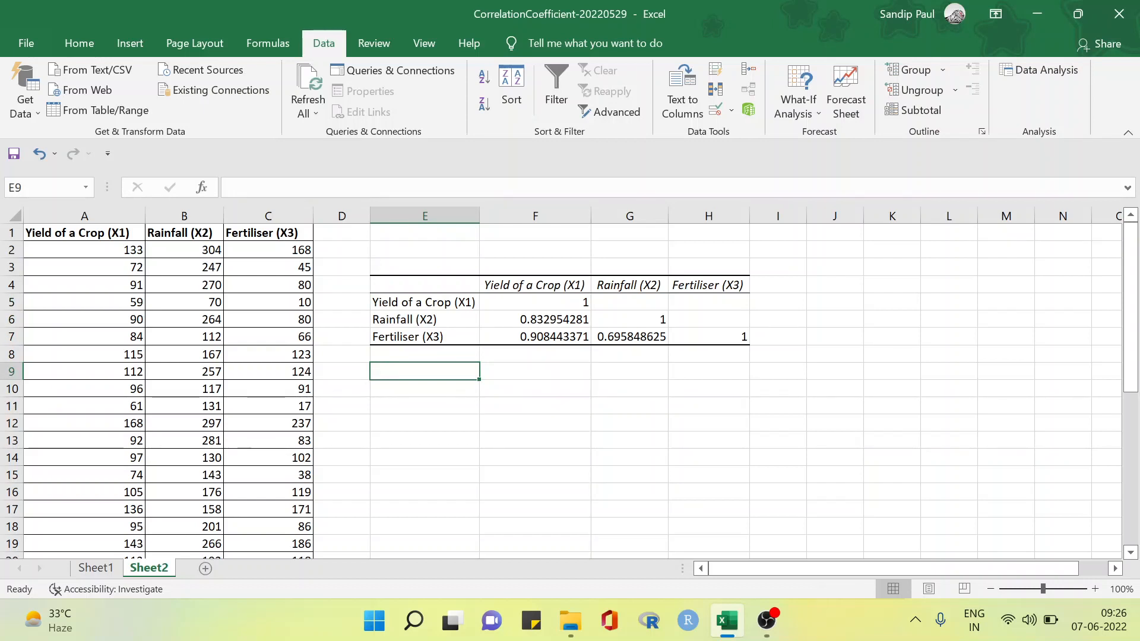
Examine the pairwise correlation coefficients of yield with rainfall, yield with fertiliser, and rainfall with fertiliser in the matrix
left_click(535, 284)
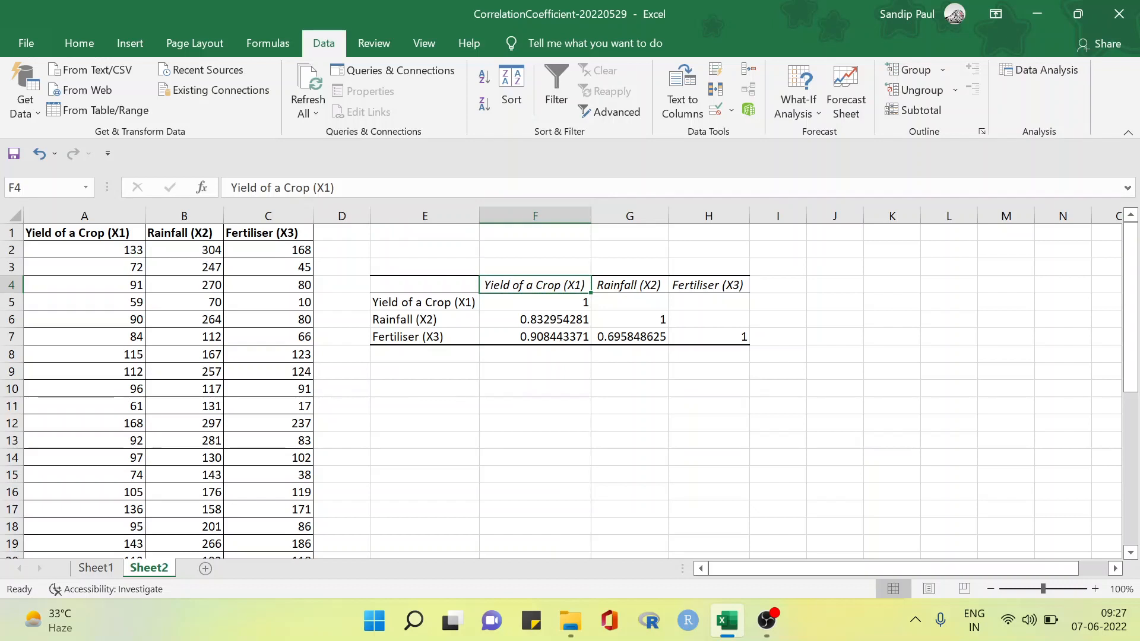
left_click(425, 319)
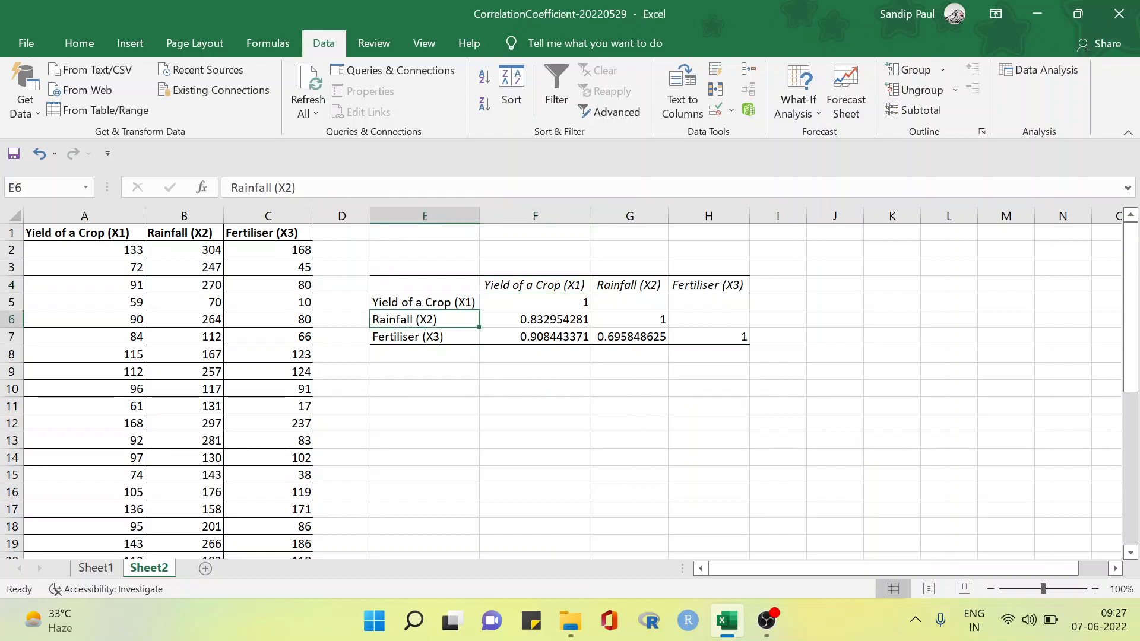
left_click(535, 319)
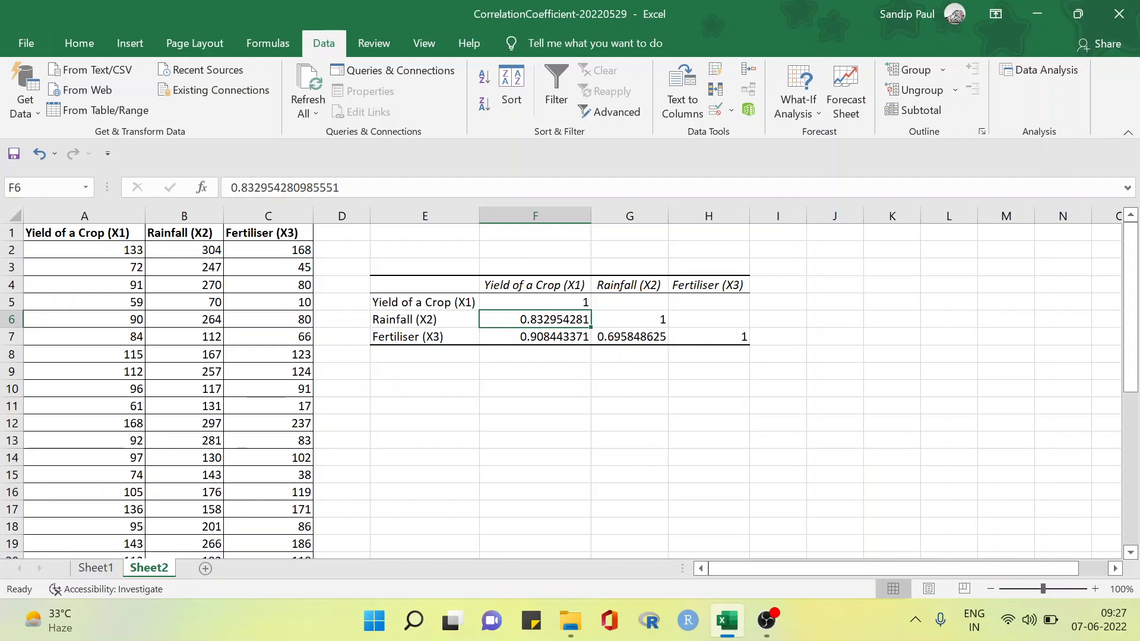
left_click(535, 285)
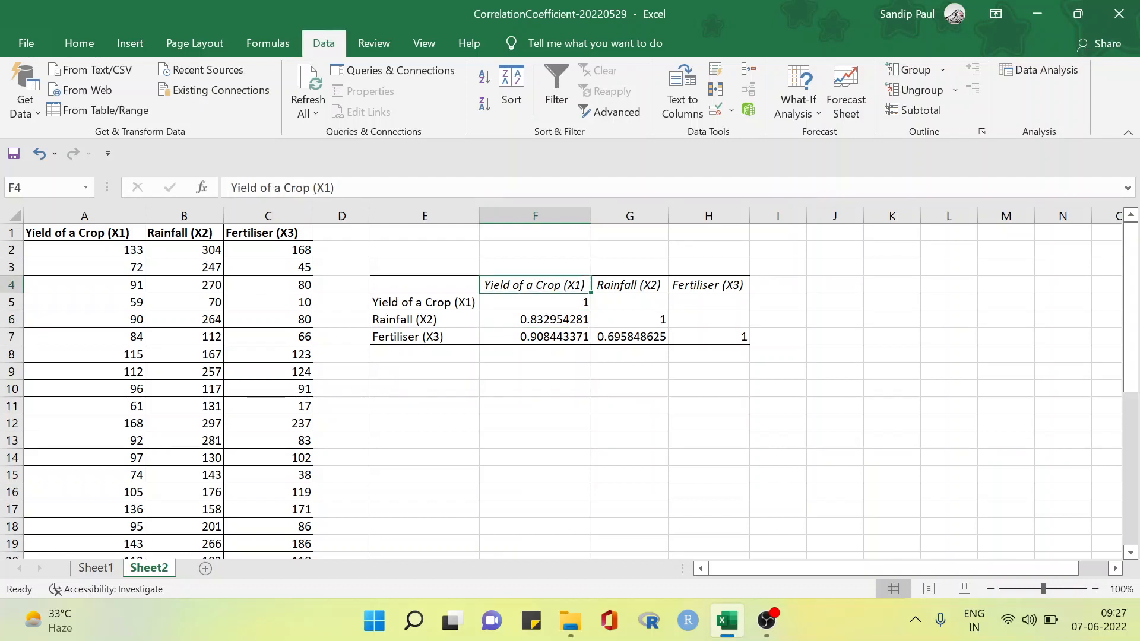
left_click(425, 336)
left_click(535, 337)
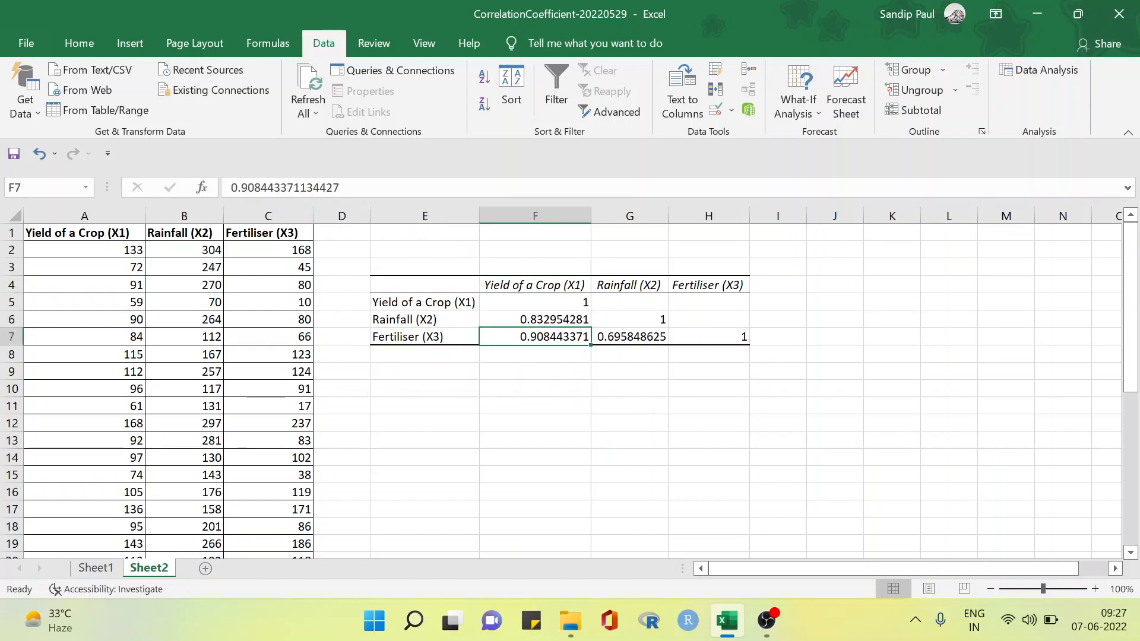
left_click(629, 337)
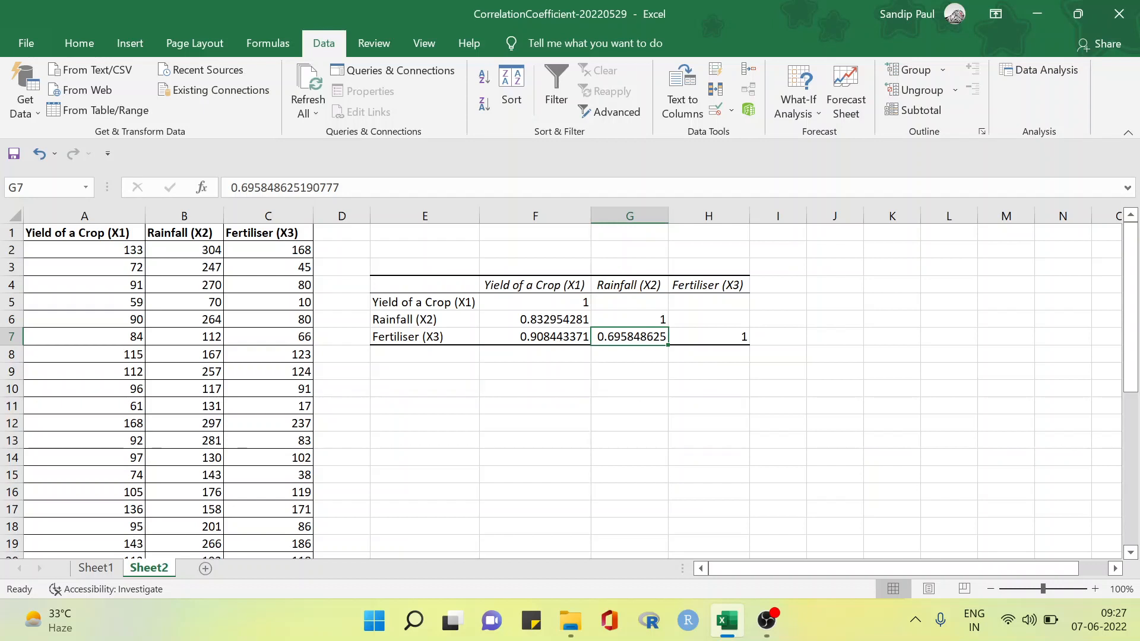
left_click(709, 336)
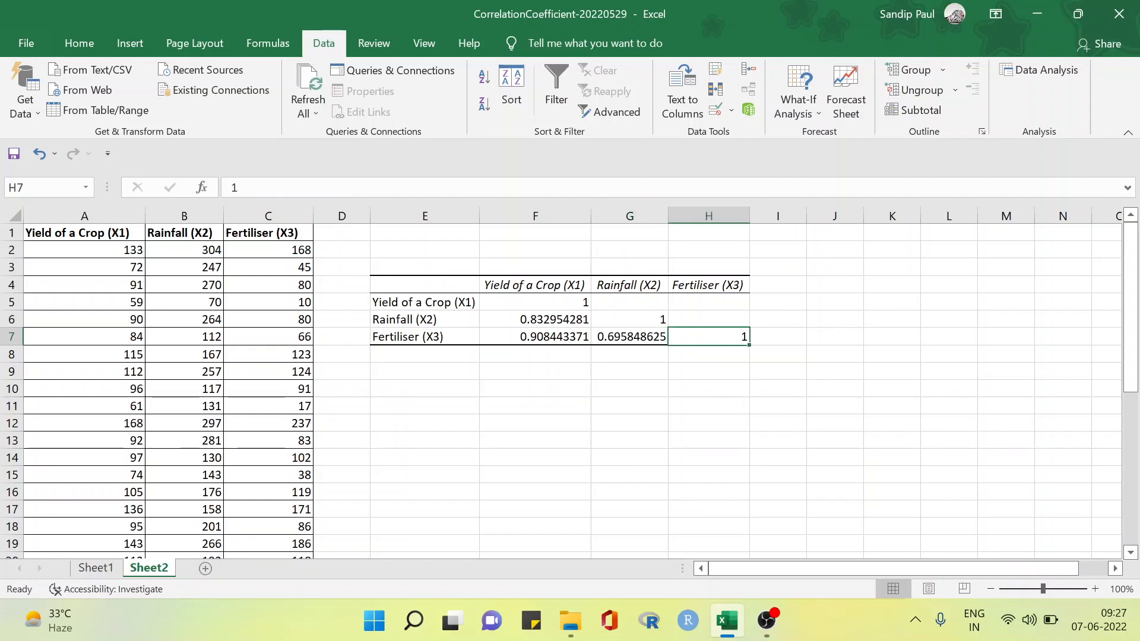
left_click(629, 336)
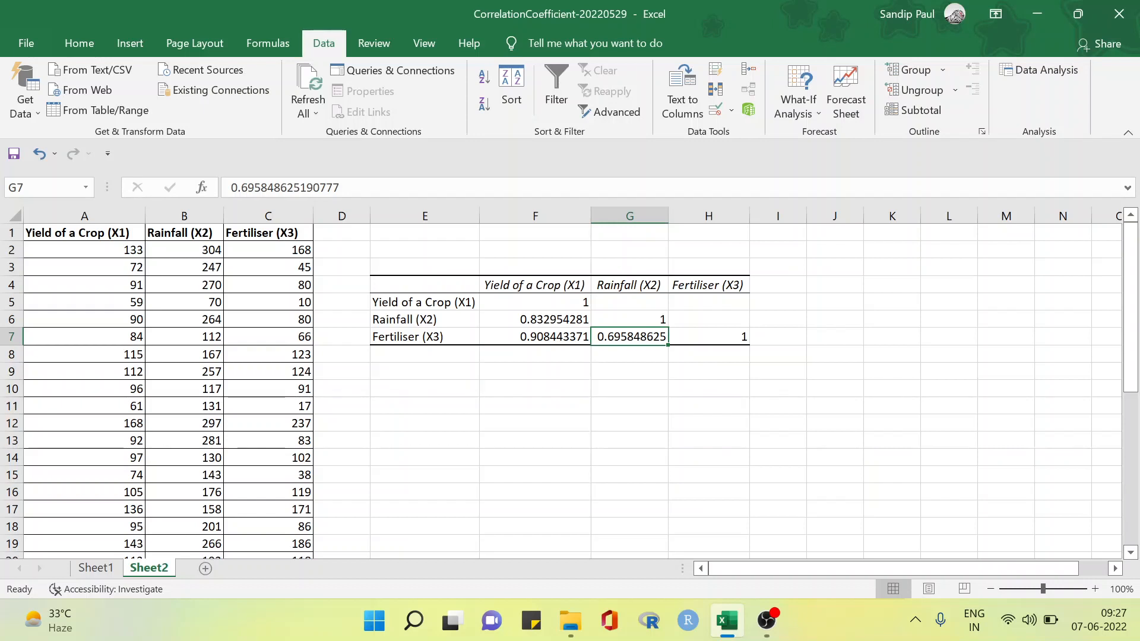
Review the crop yield, rainfall and fertiliser data on Sheet1, and return to the correlation matrix on Sheet2
left_click(96, 568)
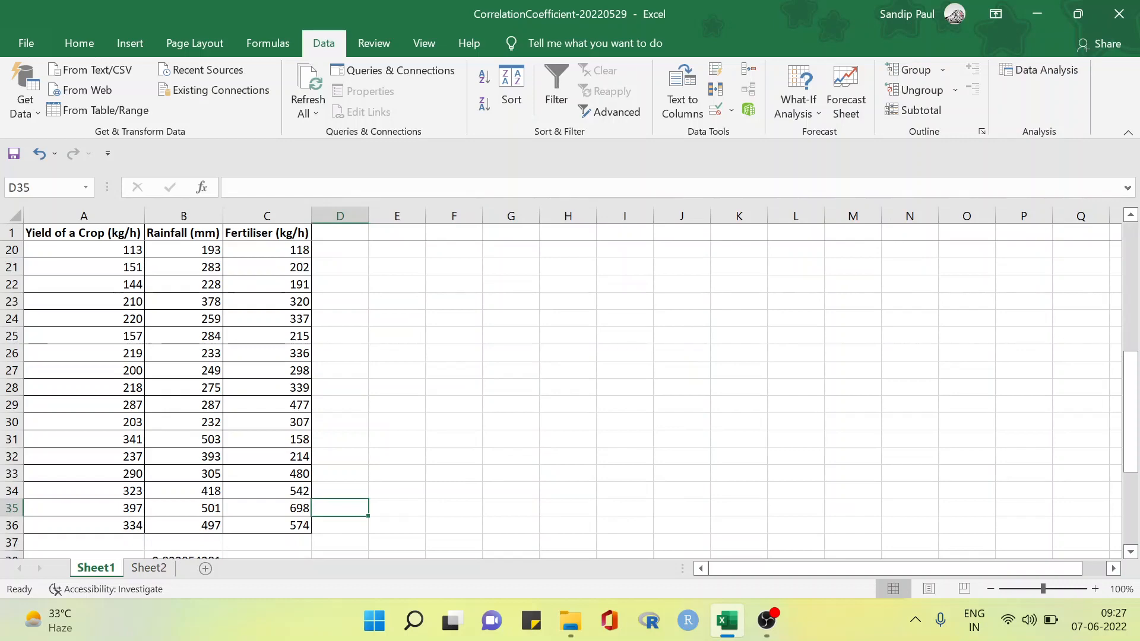
scroll(570, 392, "down", 5)
scroll(570, 392, "up", 7)
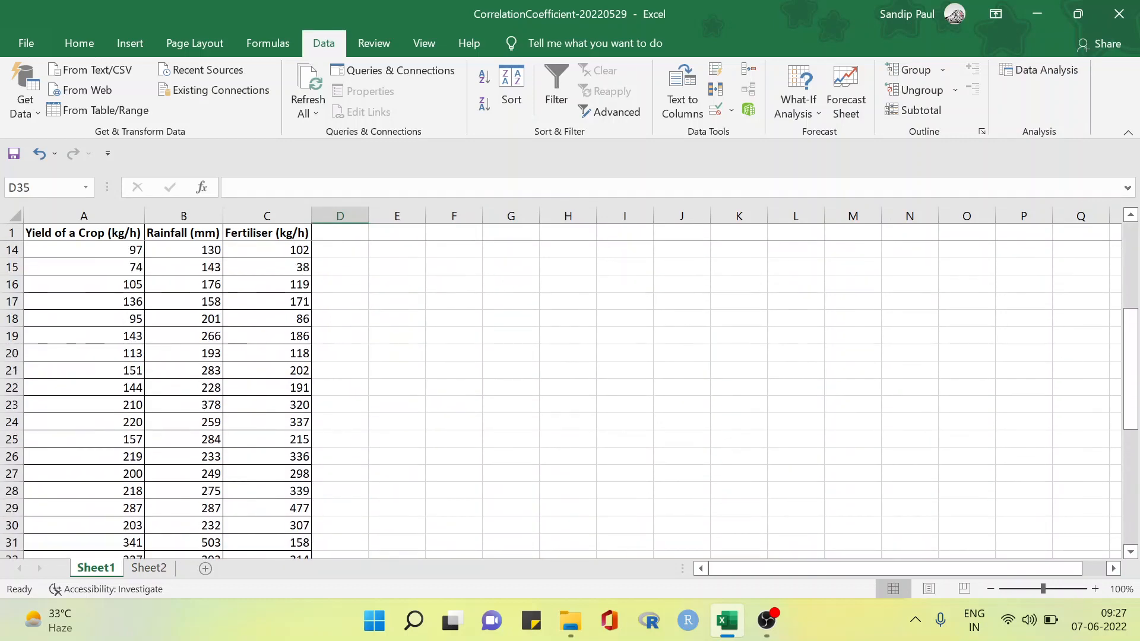
scroll(570, 392, "up", 4)
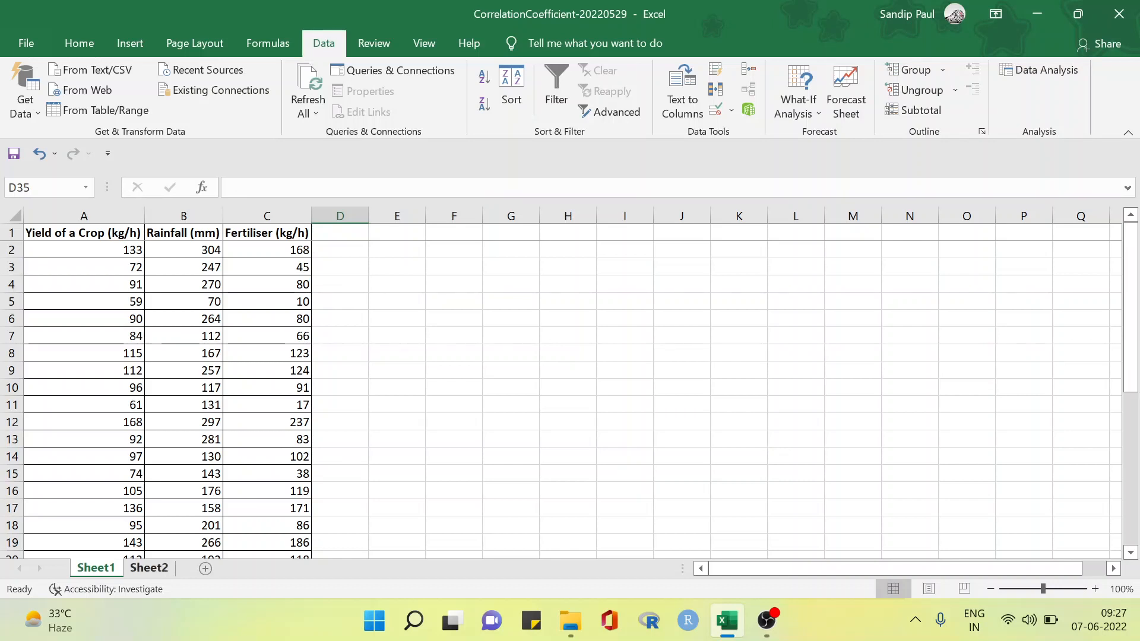
key("ctrl+Page_Down")
left_click(424, 389)
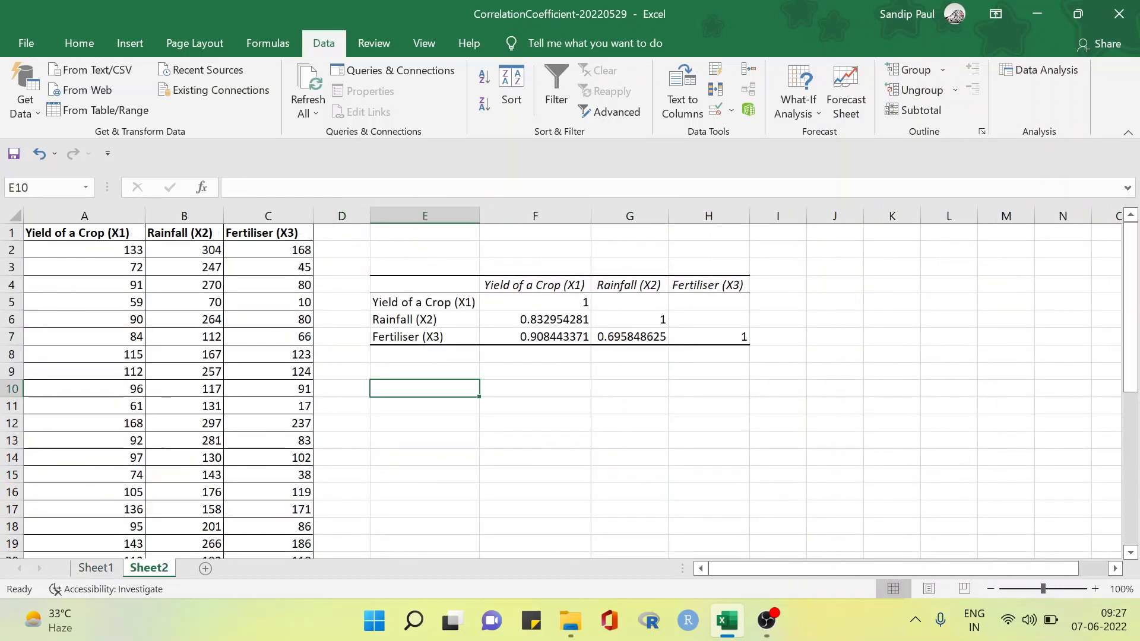